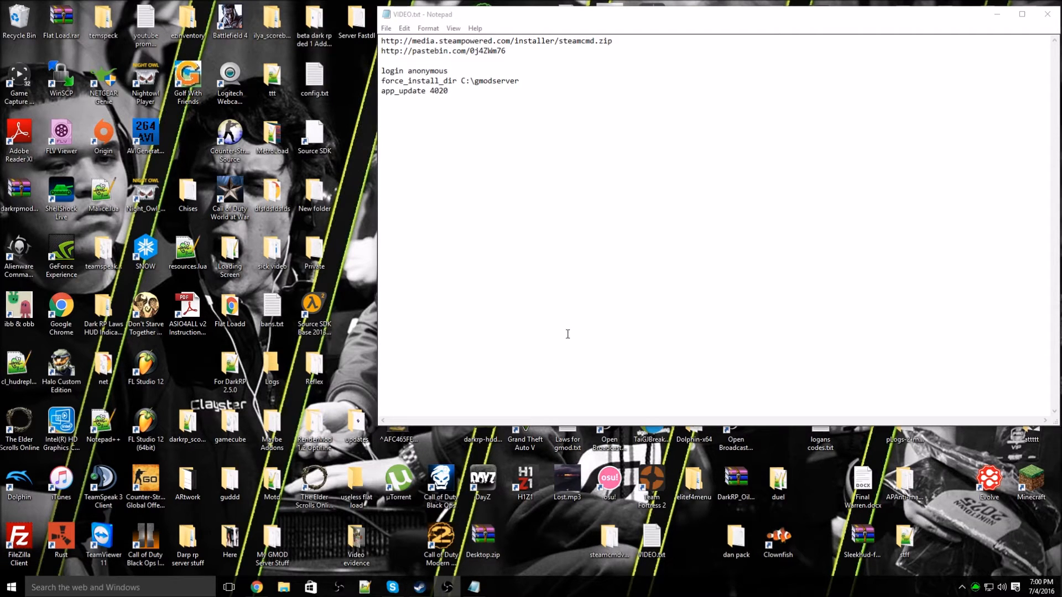
Step: Copy the steamcmd.zip download link from the first line of VIDEO.txt
drag(614, 41, 380, 42)
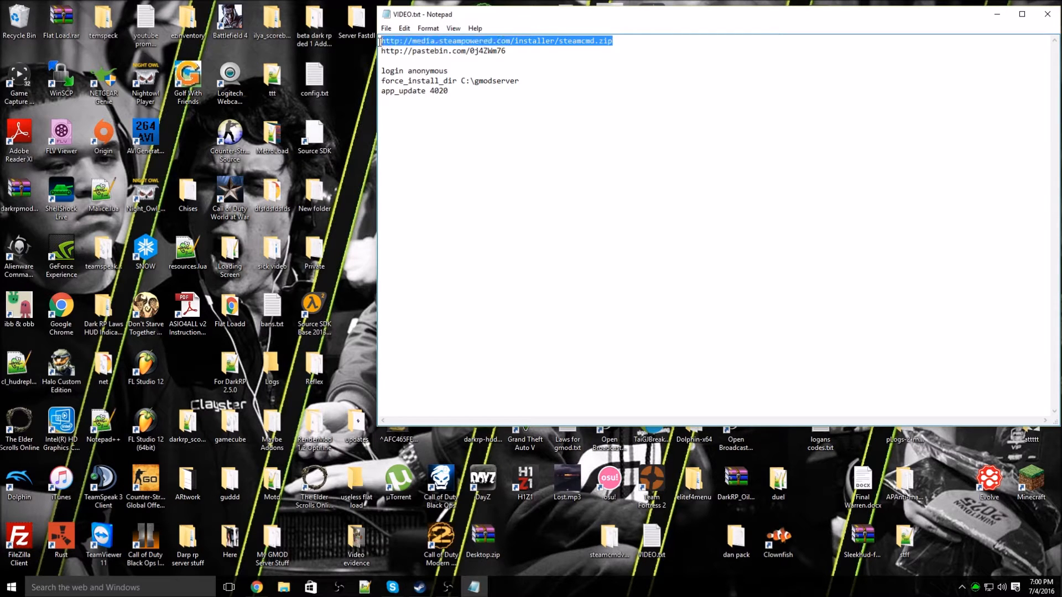
right_click(395, 40)
click(423, 78)
Step: Paste the link into Chrome's new tab to download steamcmd.zip, then open the archive
key(alt+Tab)
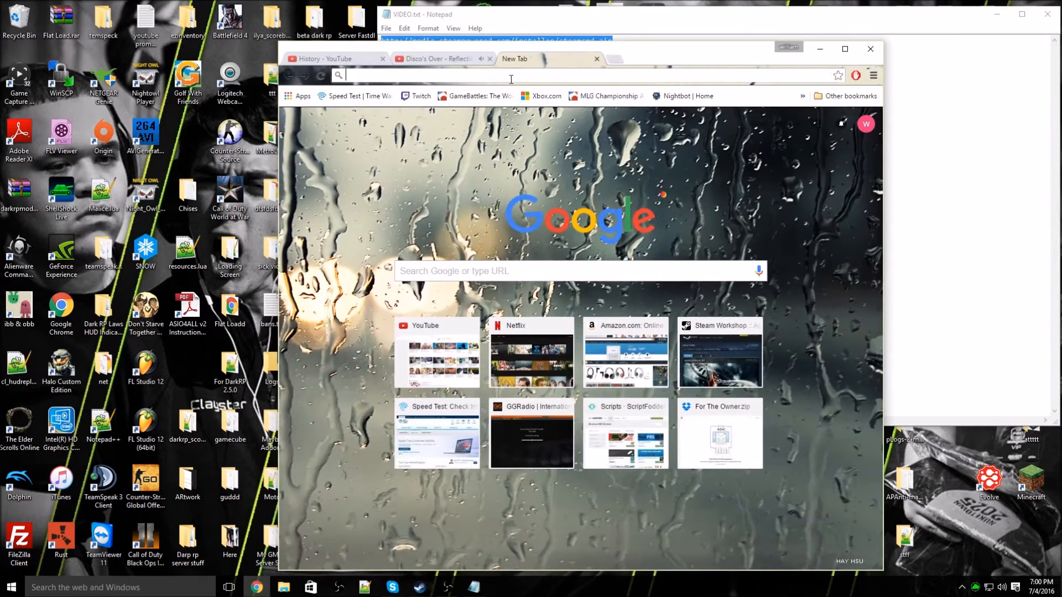
key(ctrl+v)
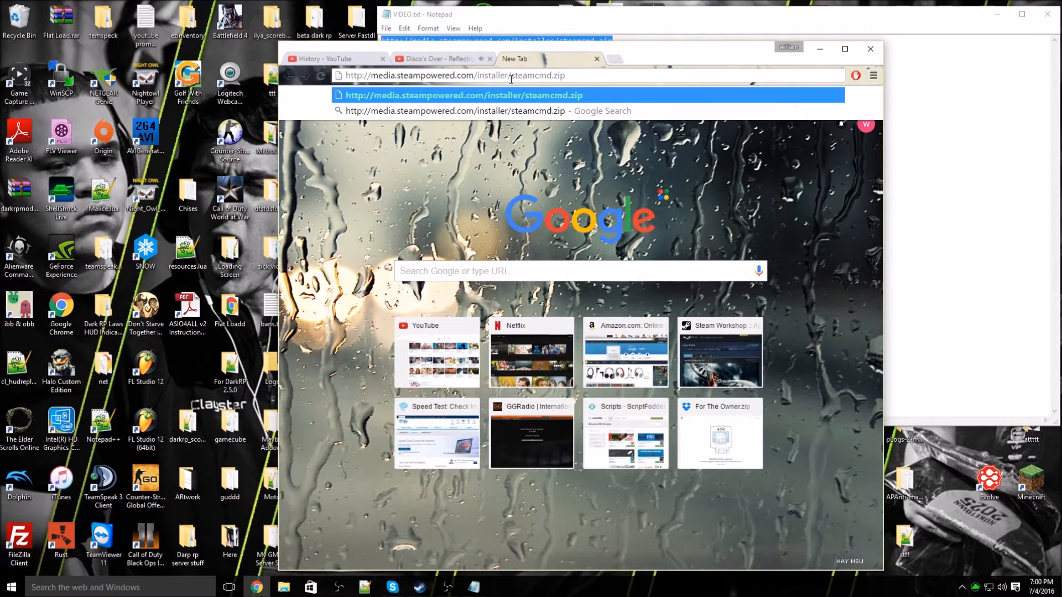
key(Return)
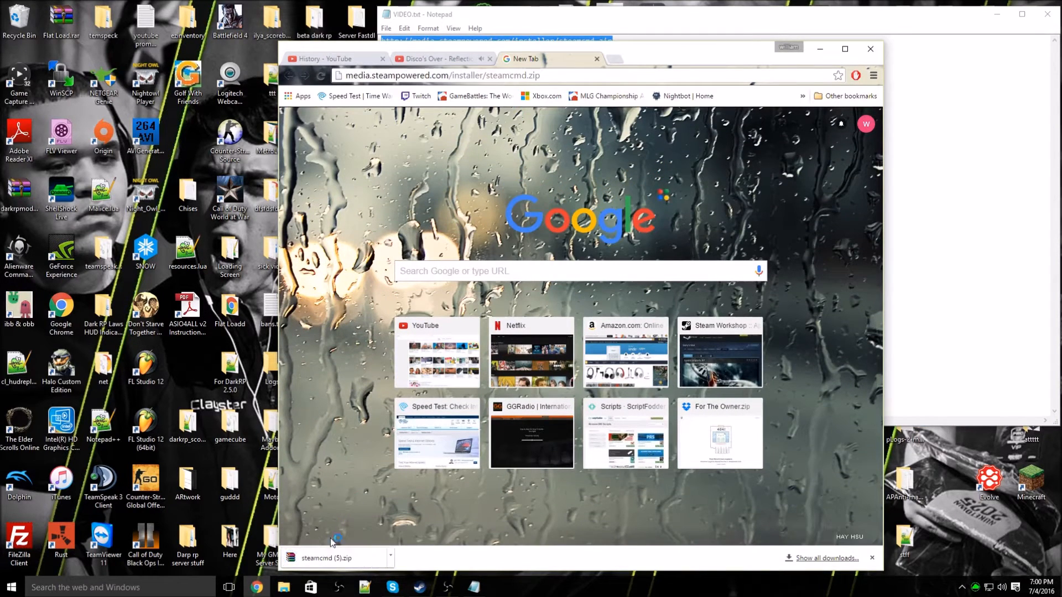
drag(675, 53, 498, 22)
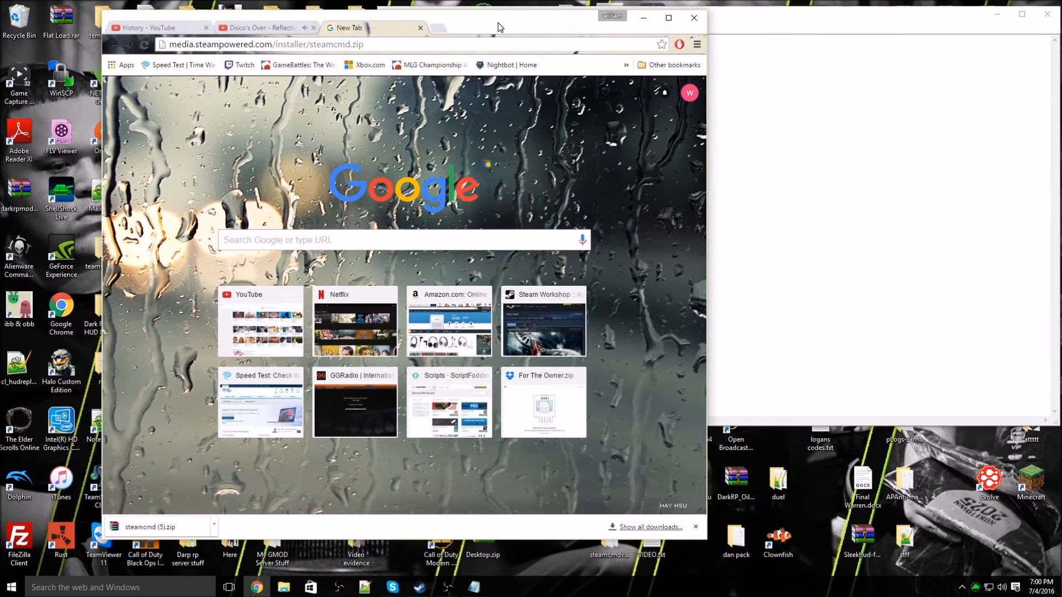
click(145, 529)
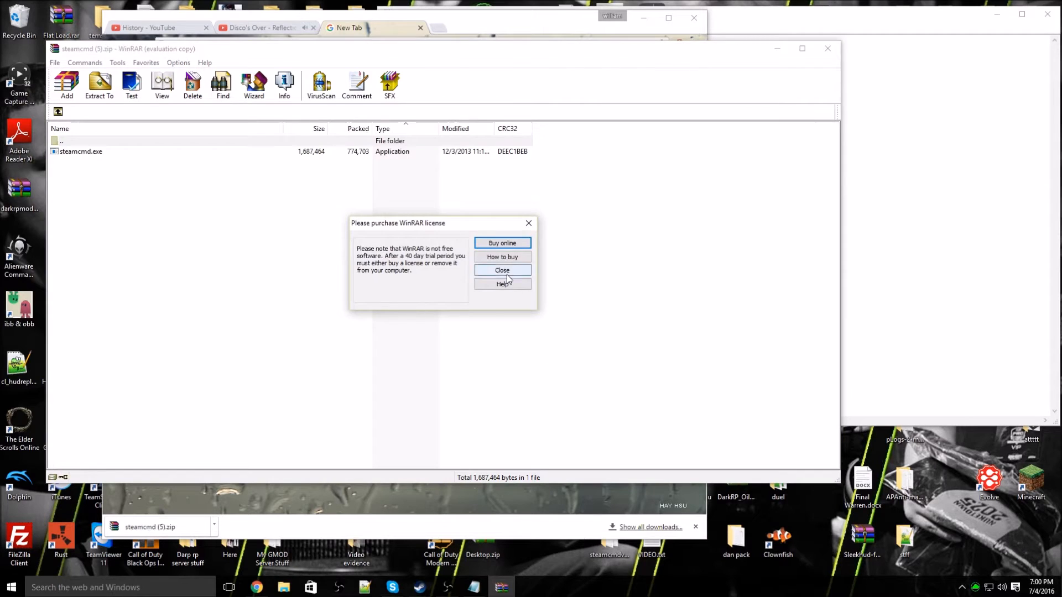
Step: Dismiss the WinRAR licence reminder and clear the windows to reveal the desktop
click(500, 270)
drag(644, 50, 582, 34)
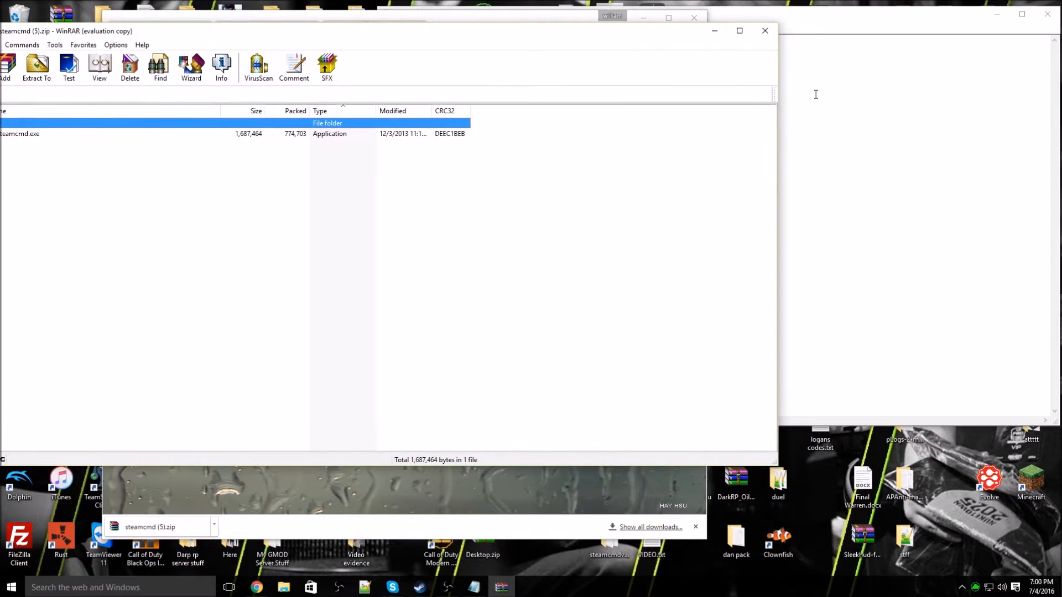
click(996, 13)
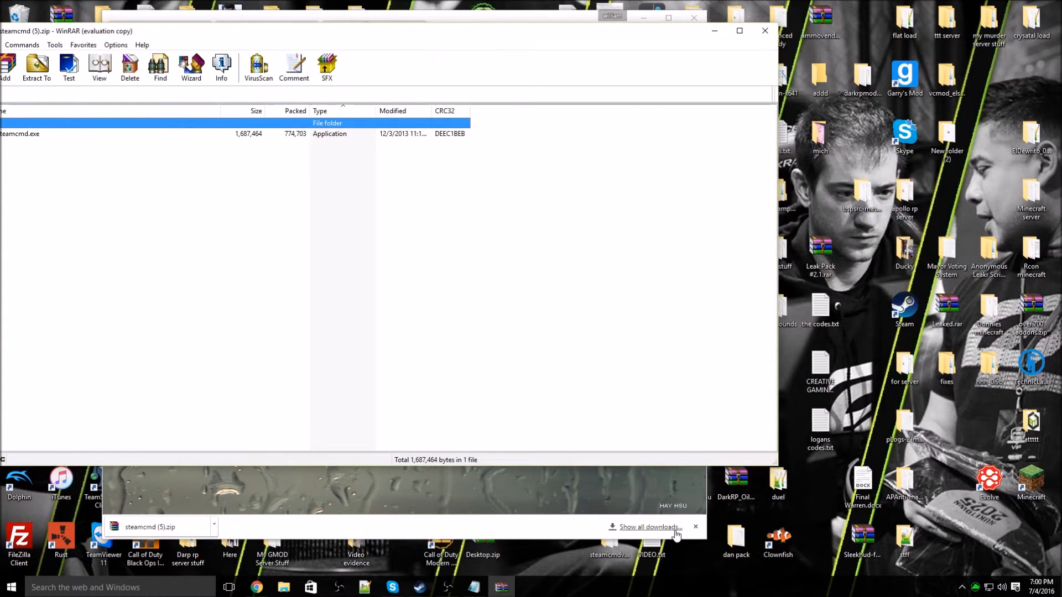
Step: Create a desktop folder named videosteam, copy steamcmd.exe into it, and close WinRAR
right_click(811, 490)
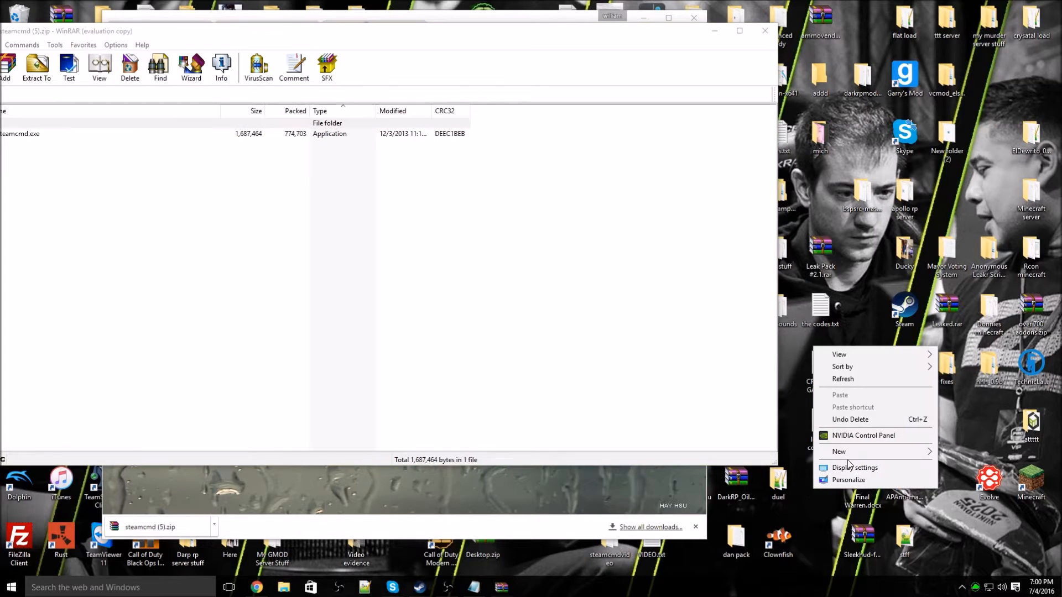
mouse_move(851, 454)
click(957, 451)
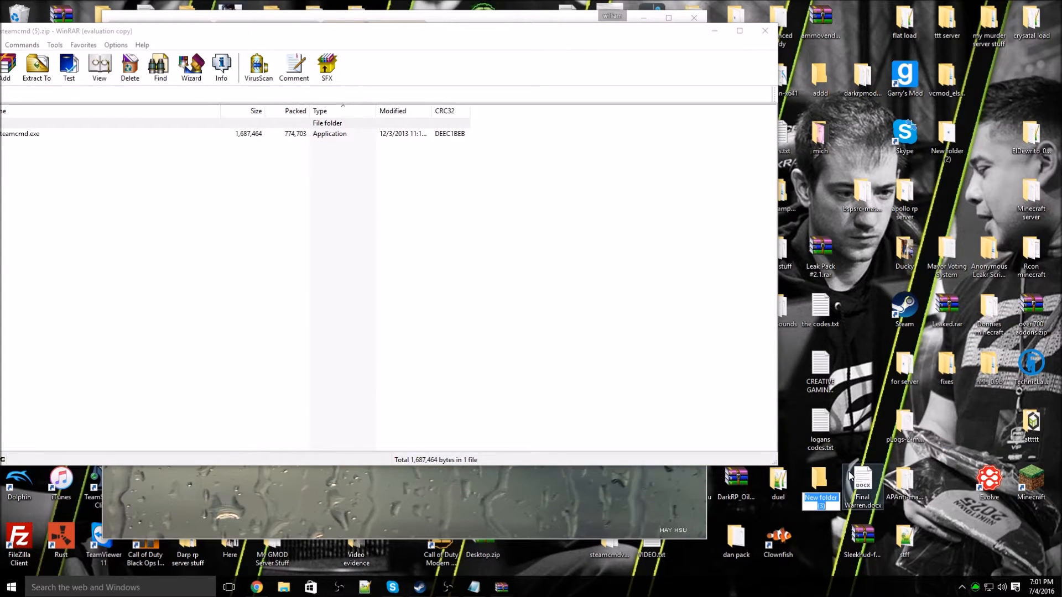
key(BackSpace)
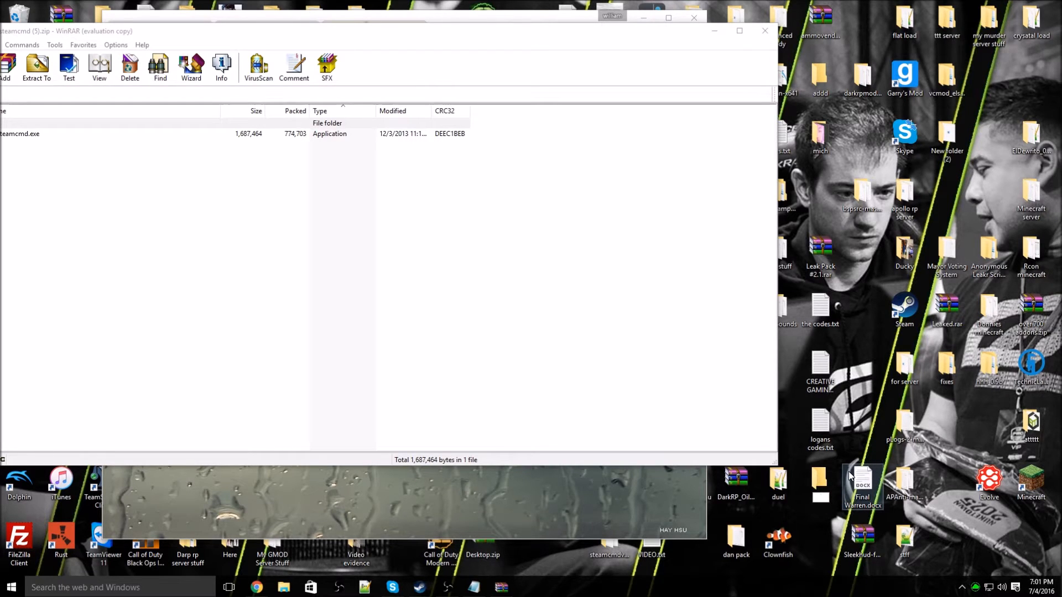
text(videosteam)
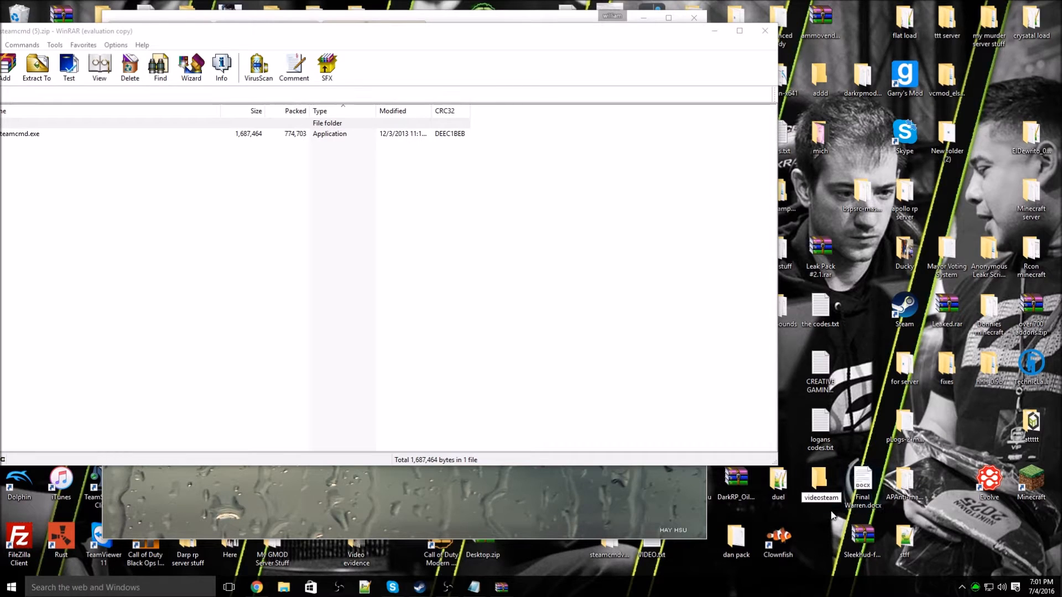
key(Return)
drag(213, 139, 808, 484)
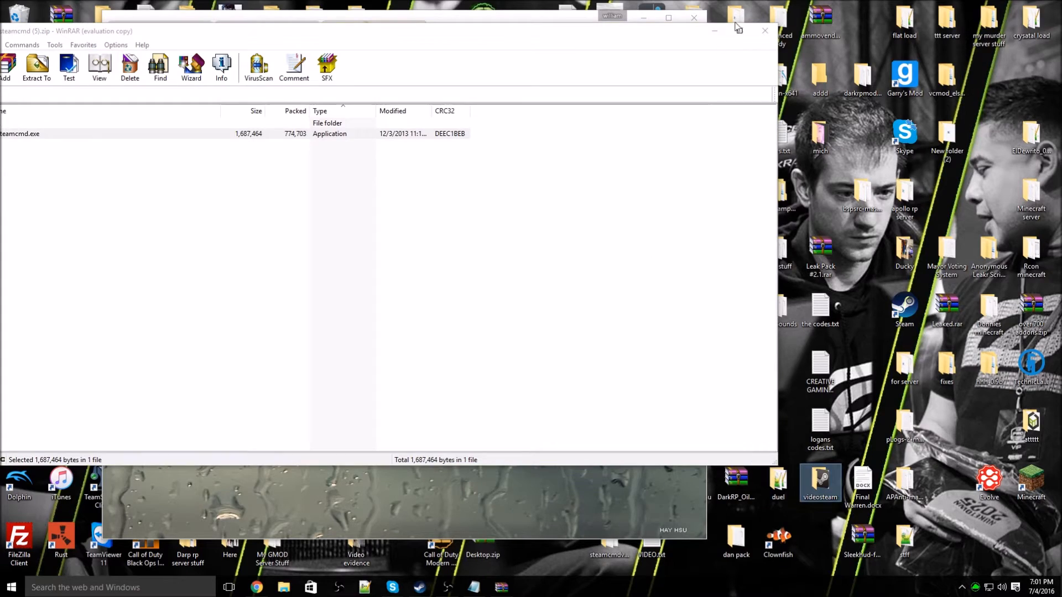
click(765, 31)
Step: Run steamcmd.exe from the videosteam folder and let it self-update to the Steam> prompt
double_click(814, 484)
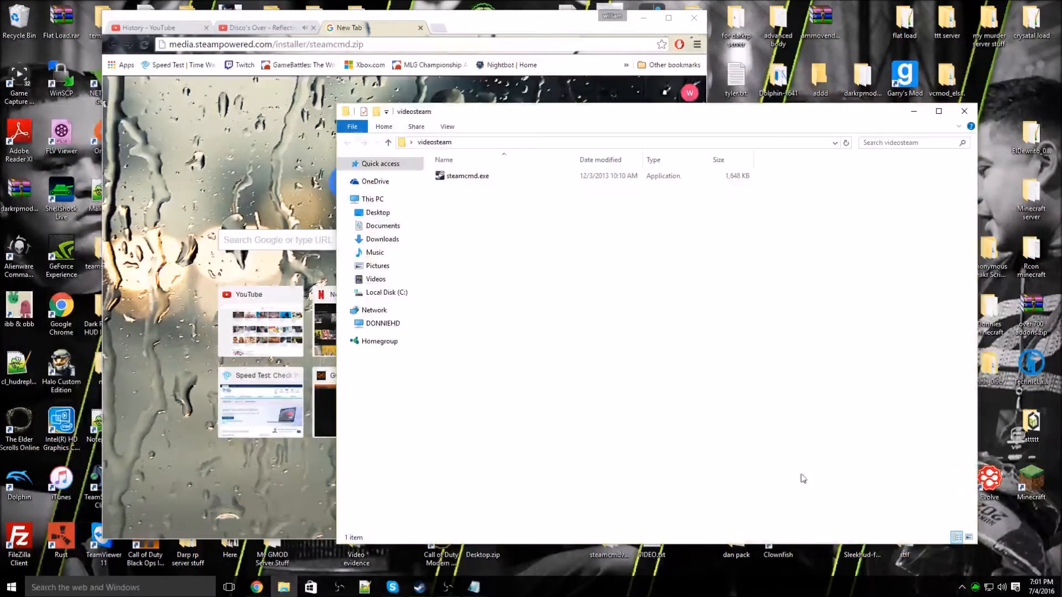
double_click(479, 177)
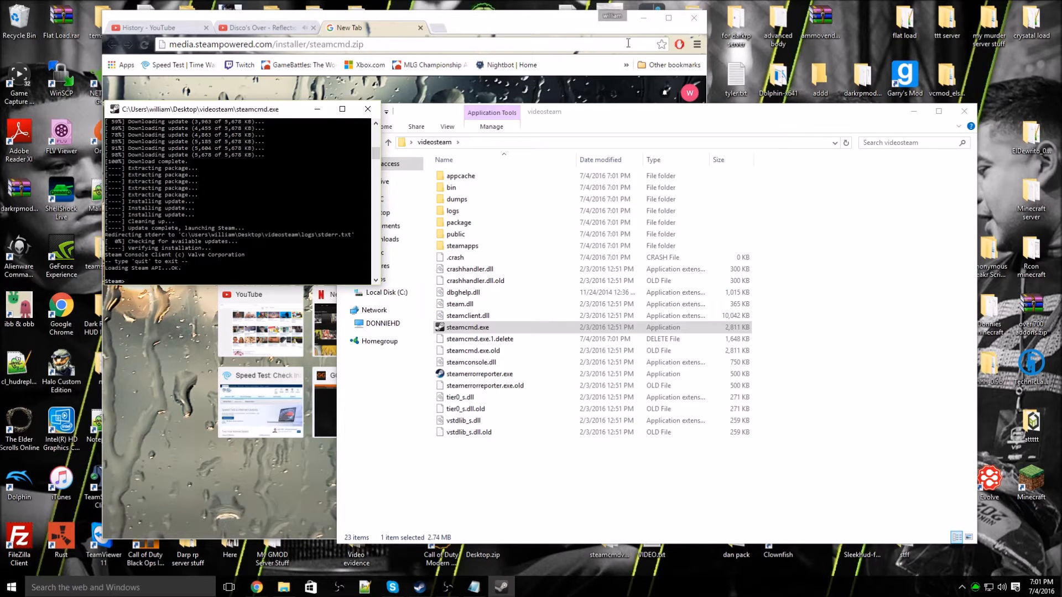
click(643, 18)
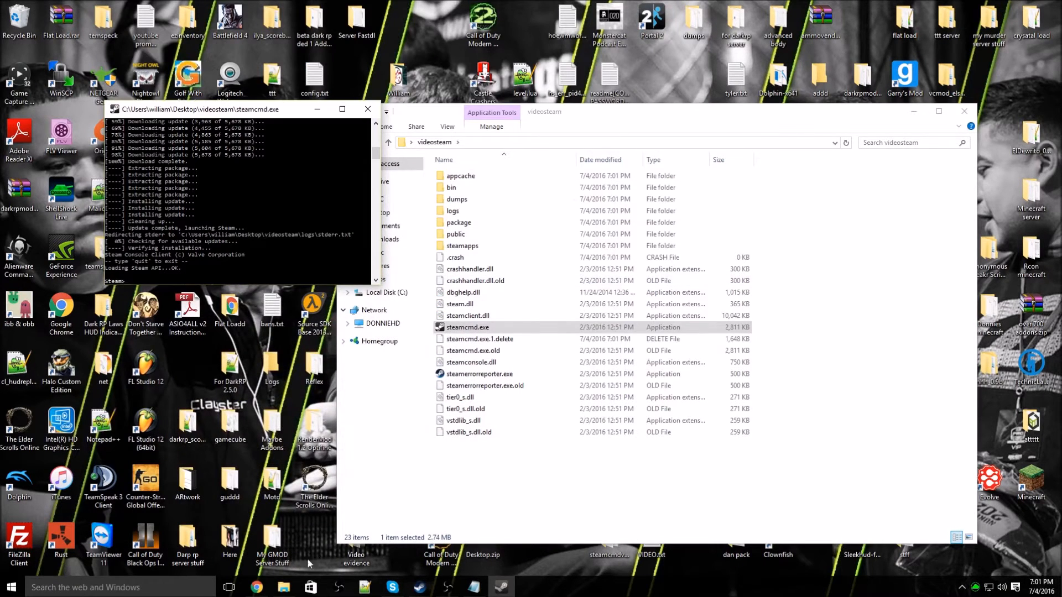
Step: Open a new File Explorer window showing Local Disk (C:)
click(285, 590)
right_click(285, 589)
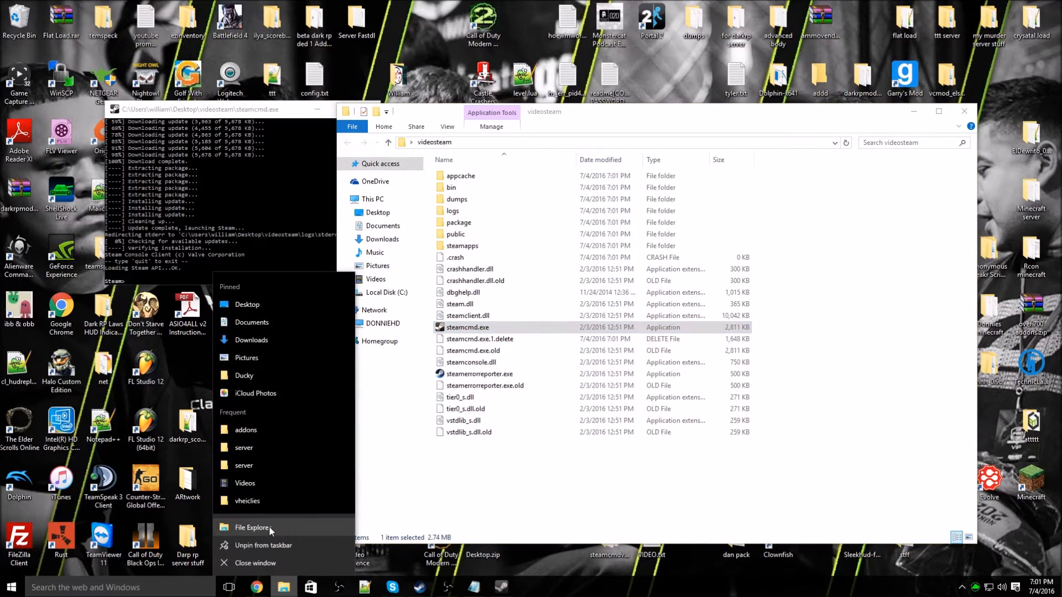
click(232, 539)
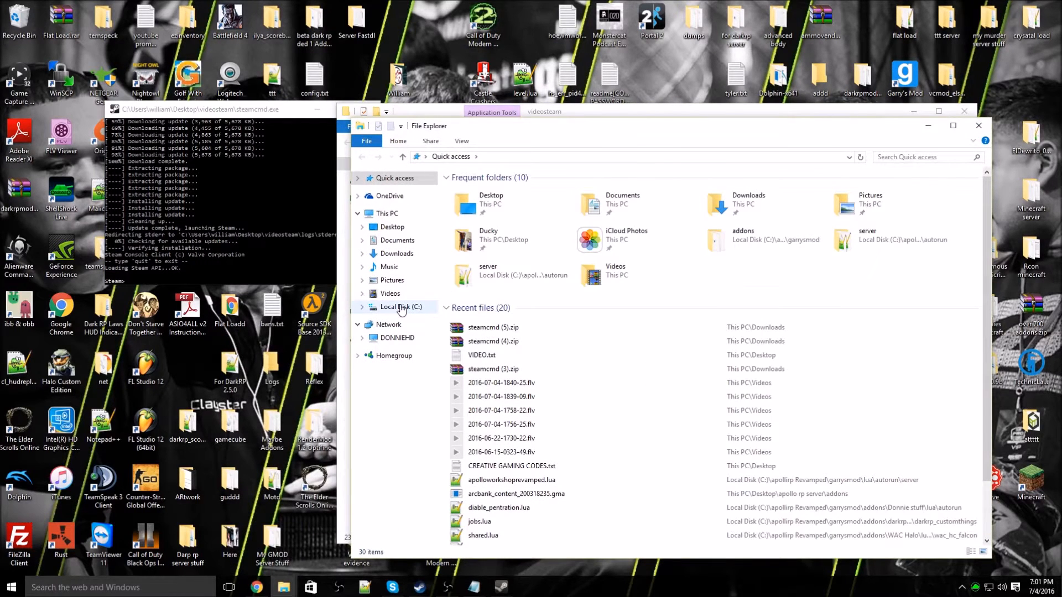
click(401, 308)
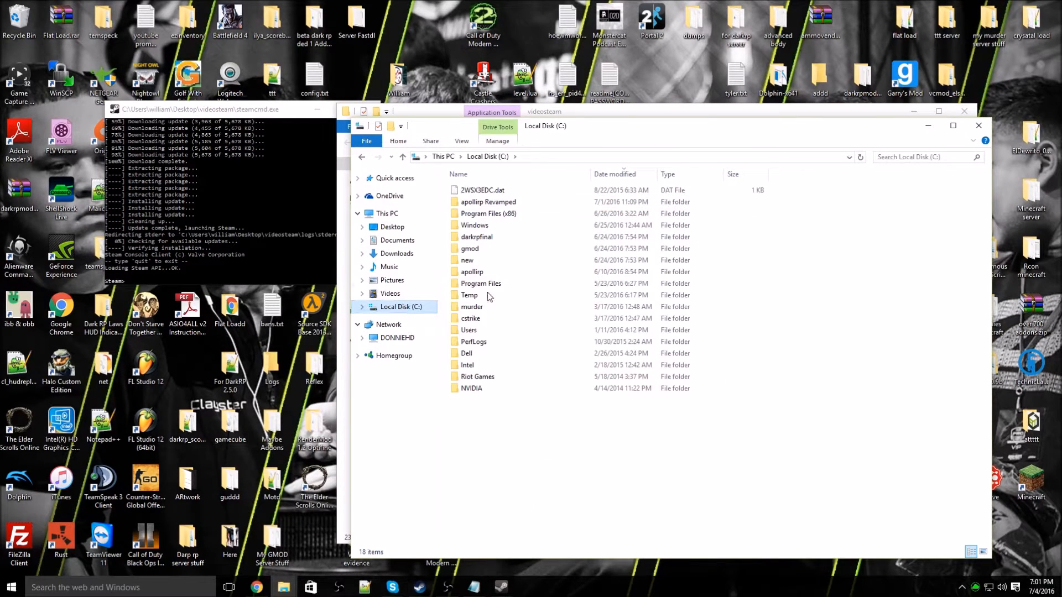
Step: Create a folder named gmodserver at the root of C:
right_click(502, 407)
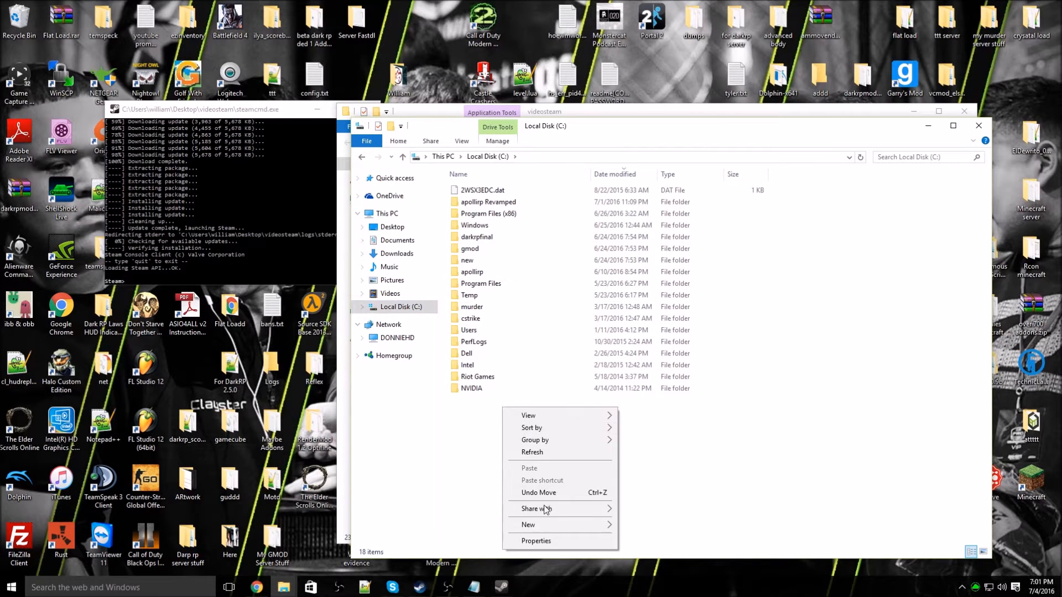
mouse_move(542, 523)
click(627, 525)
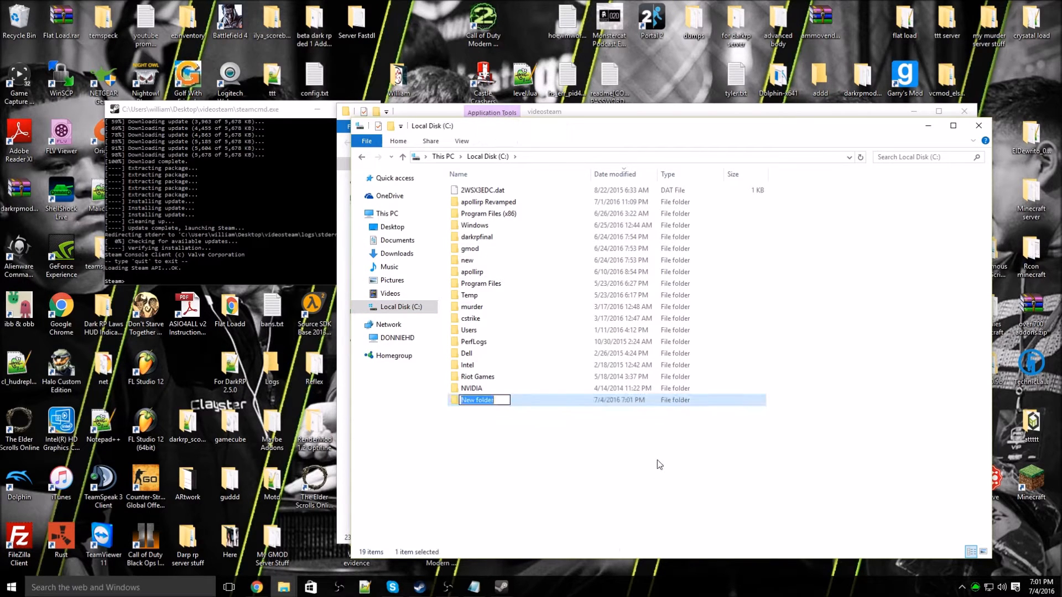
key(BackSpace)
text(gmodserver)
click(555, 463)
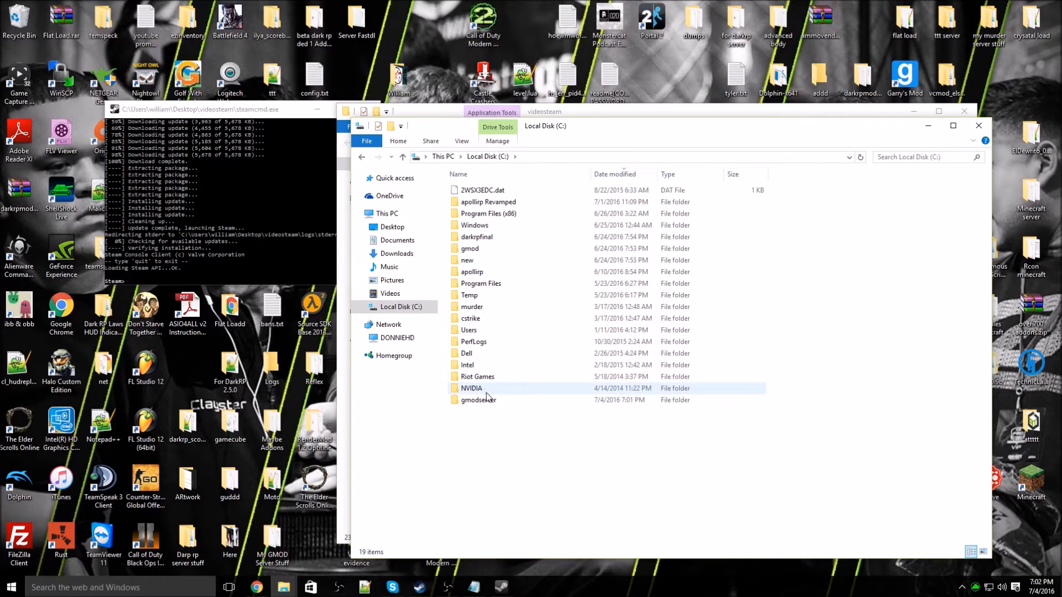
click(215, 206)
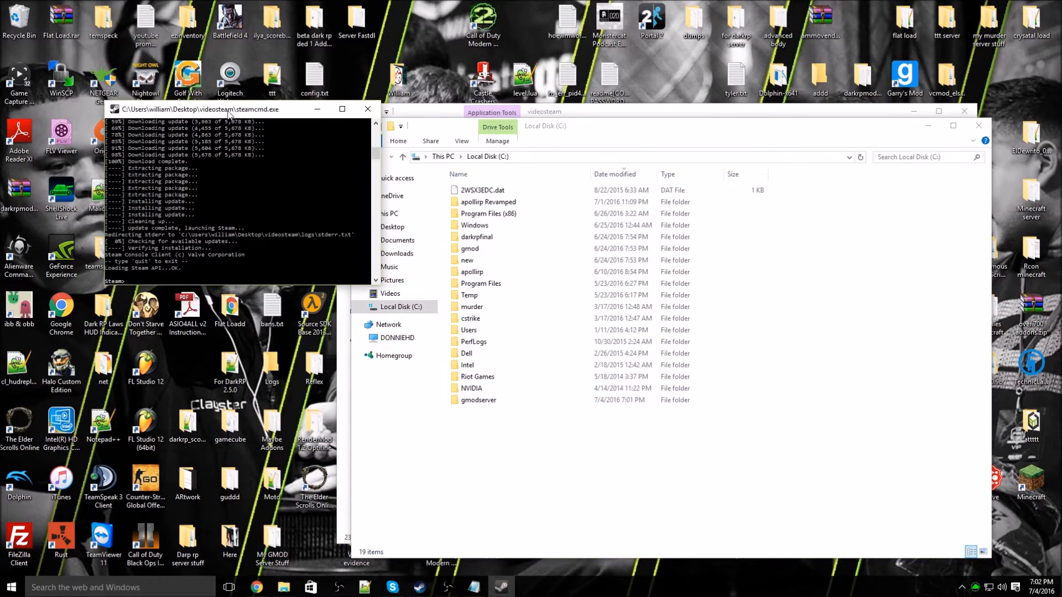
drag(232, 111, 202, 96)
Step: Sign in to SteamCMD with 'login anonymous'
click(475, 589)
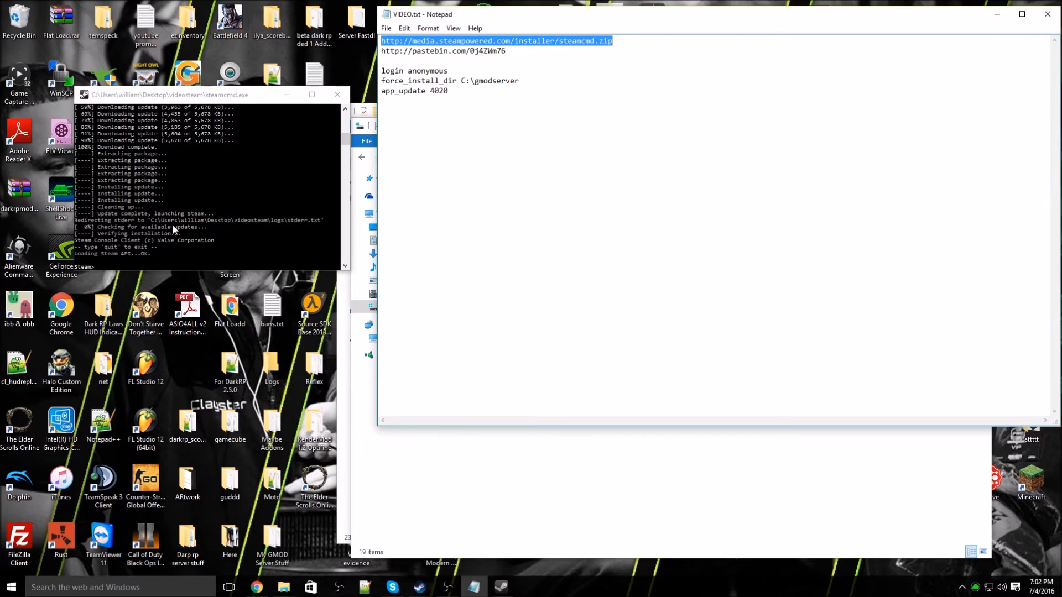
click(176, 261)
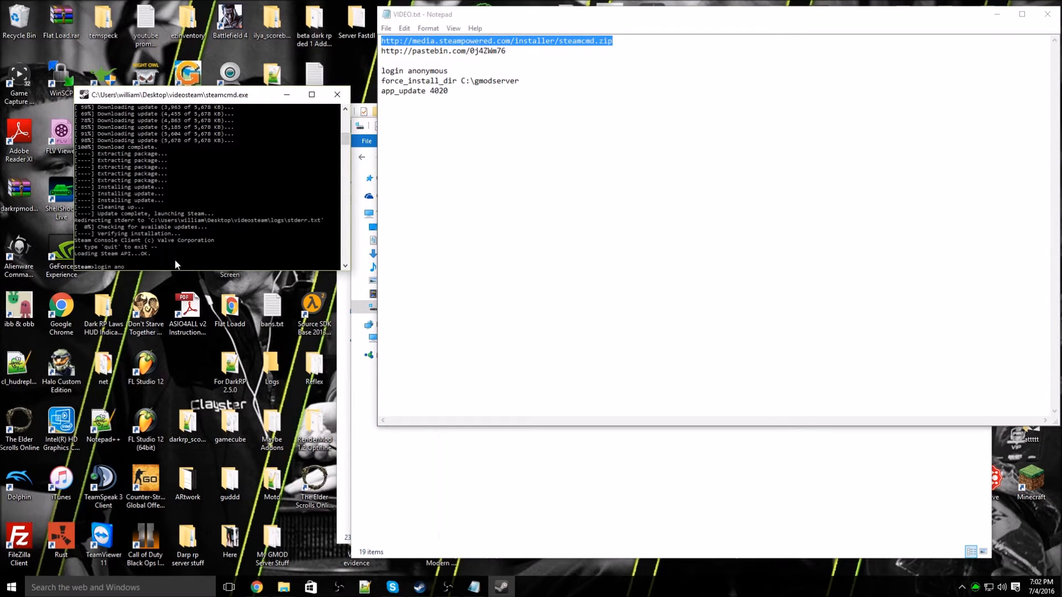
text(login anonymous)
key(Return)
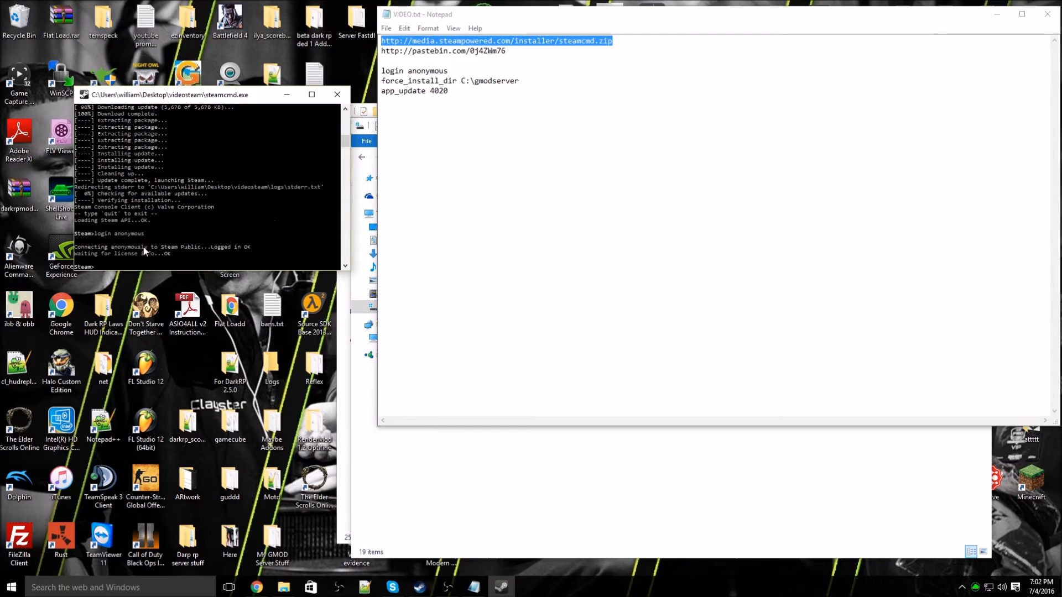
Step: Pick out gmodserver in the notes and refocus the console for force_install_dir
double_click(474, 81)
click(493, 95)
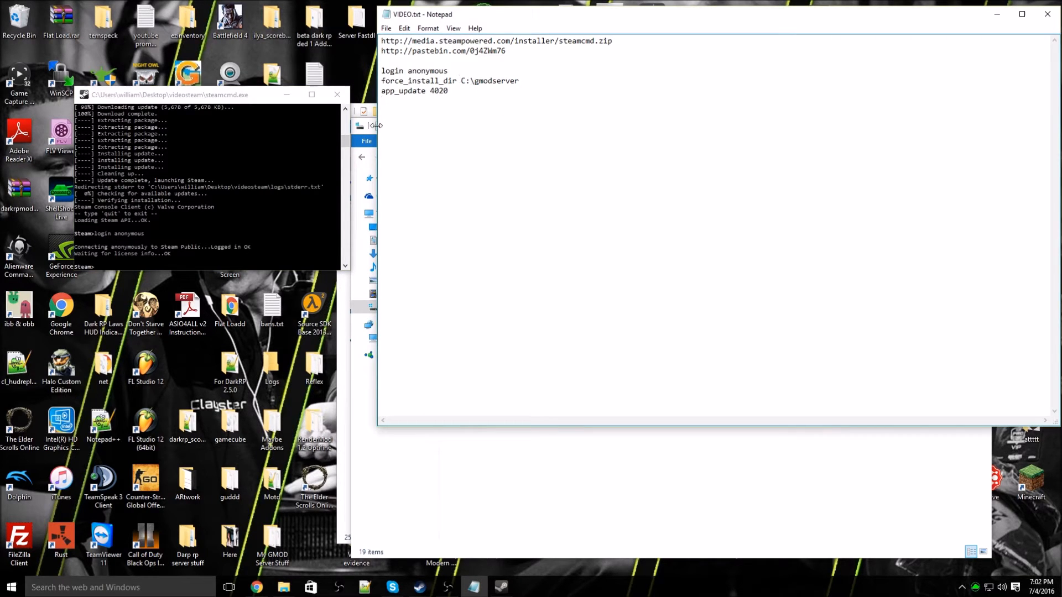
click(126, 266)
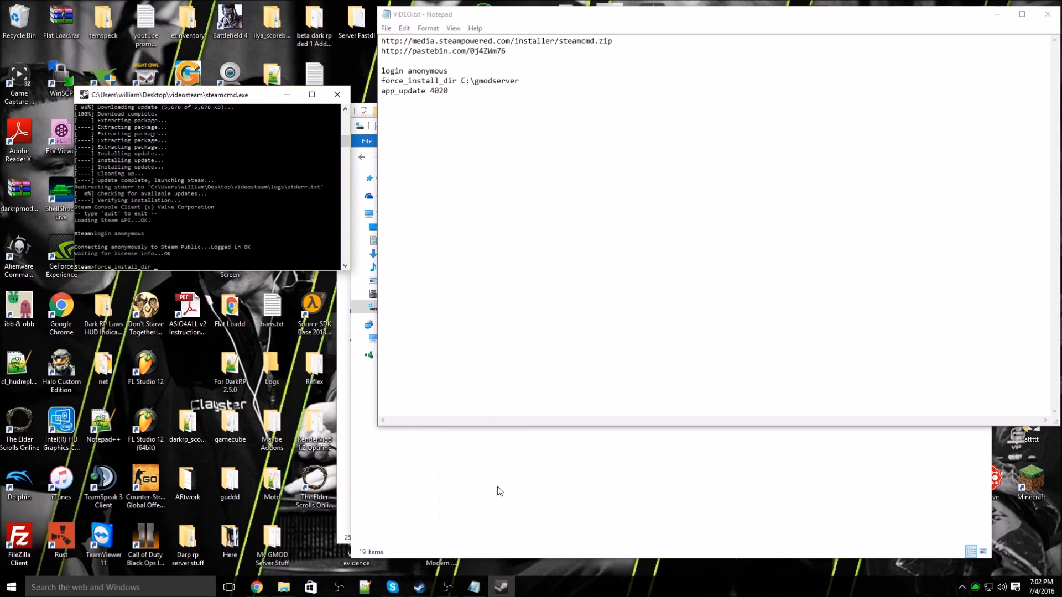
Step: Copy the C:\gmodserver path from Explorer and run force_install_dir with it
click(460, 437)
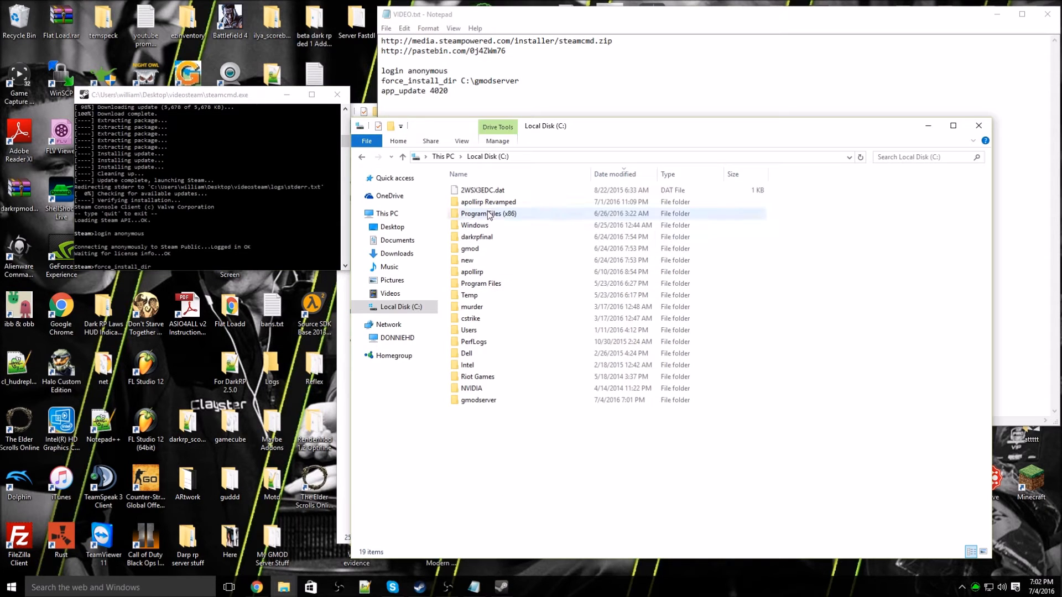
double_click(469, 403)
click(580, 158)
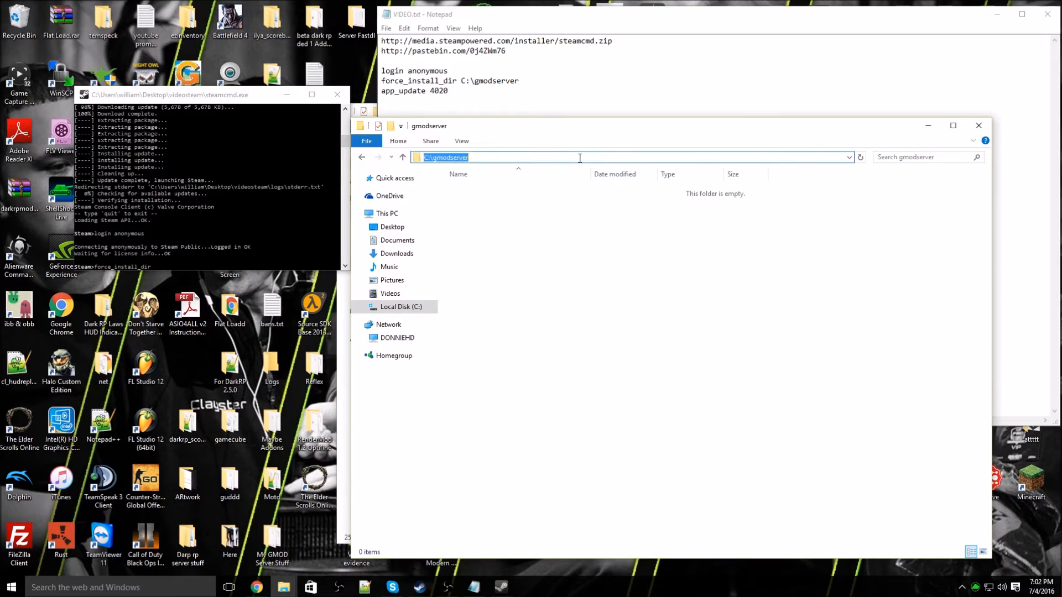
right_click(436, 158)
click(469, 194)
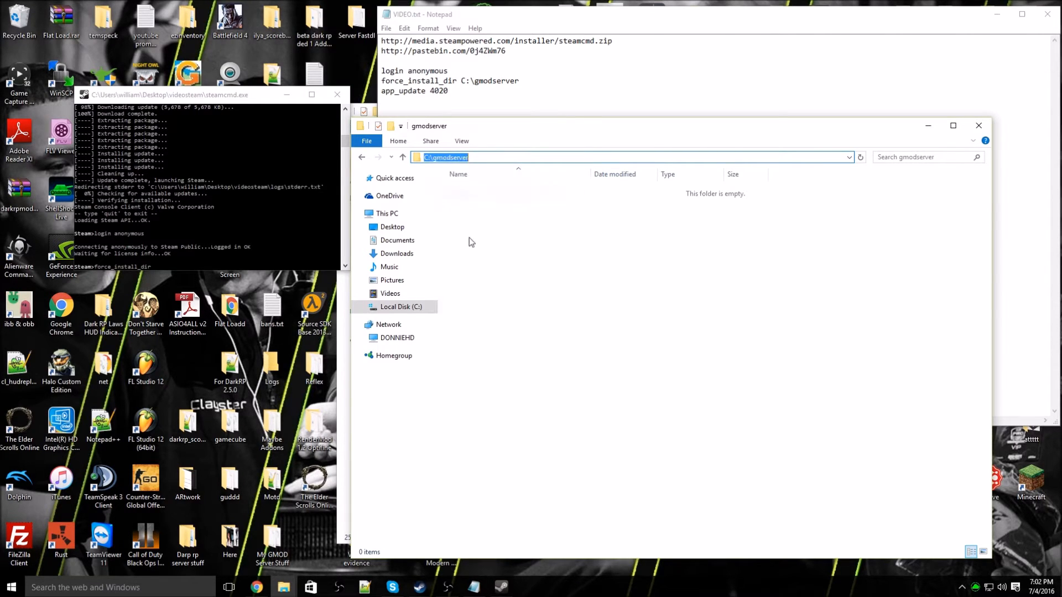
click(239, 262)
right_click(200, 265)
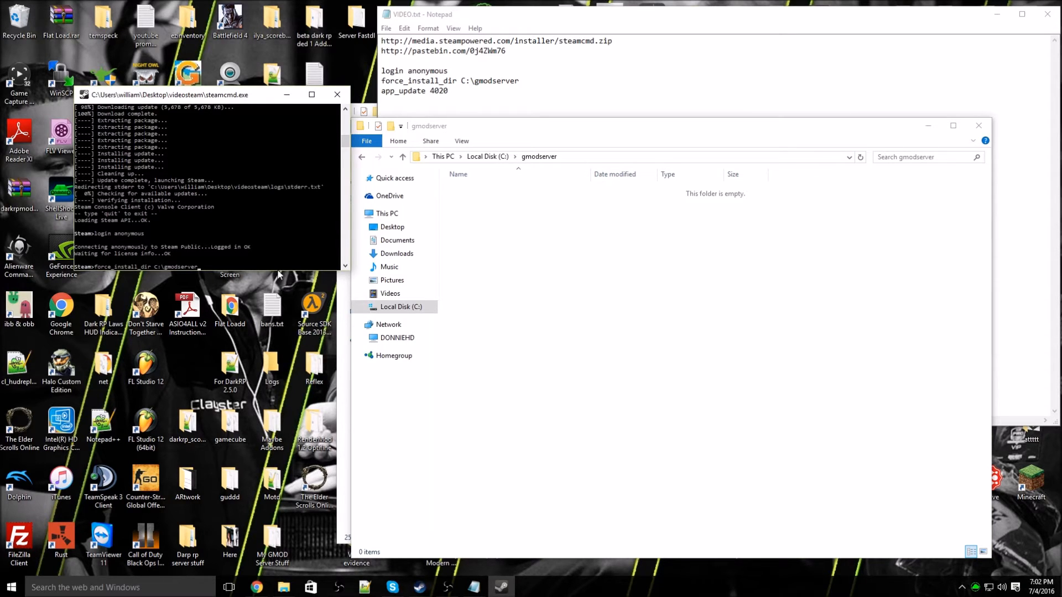
key(Return)
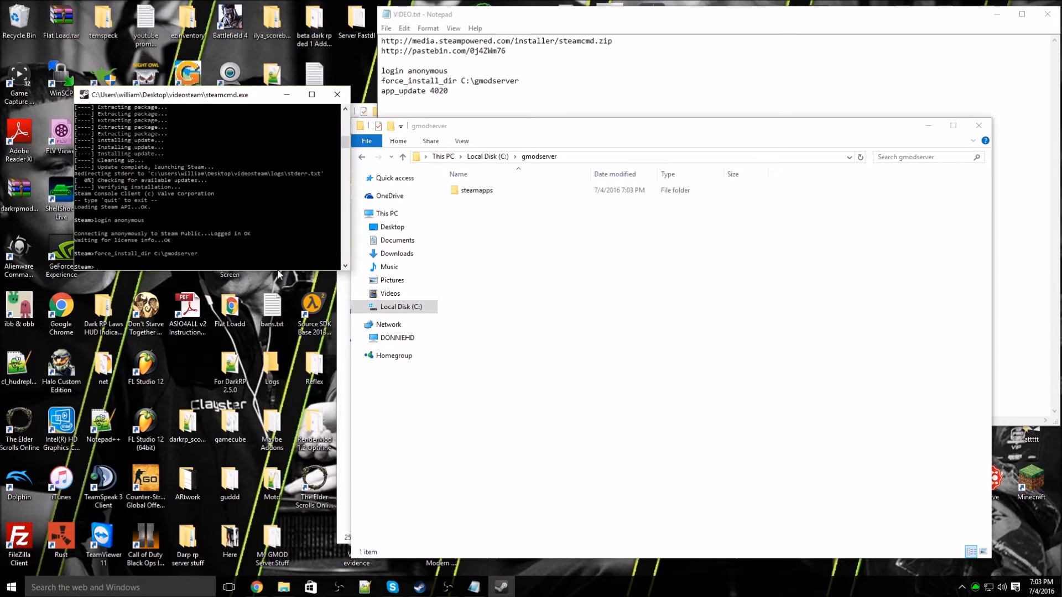
Step: Select the app_update 4020 line in the notes and return to the console
click(436, 110)
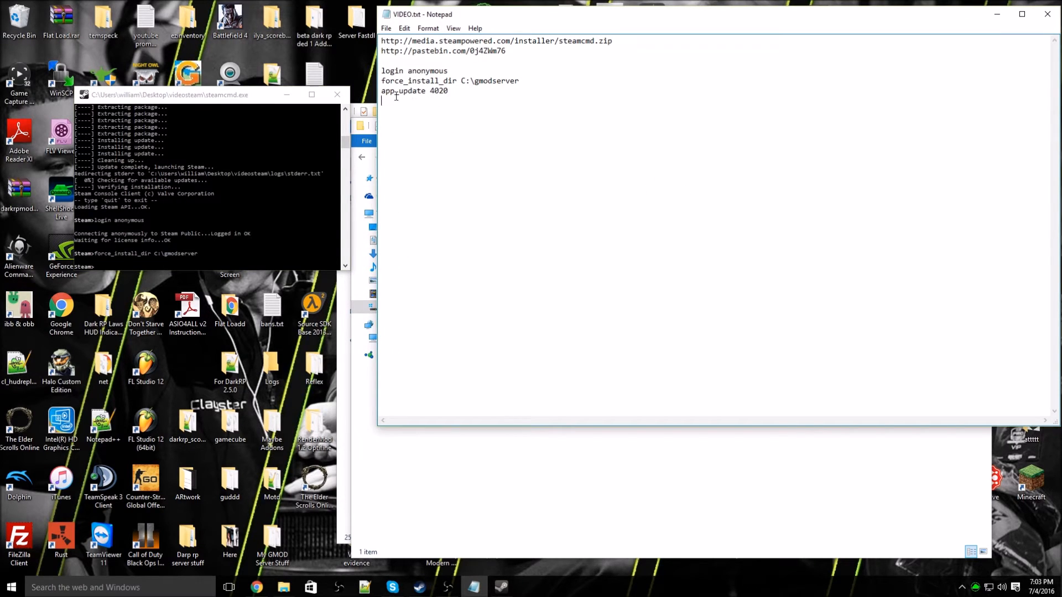
drag(456, 91, 381, 91)
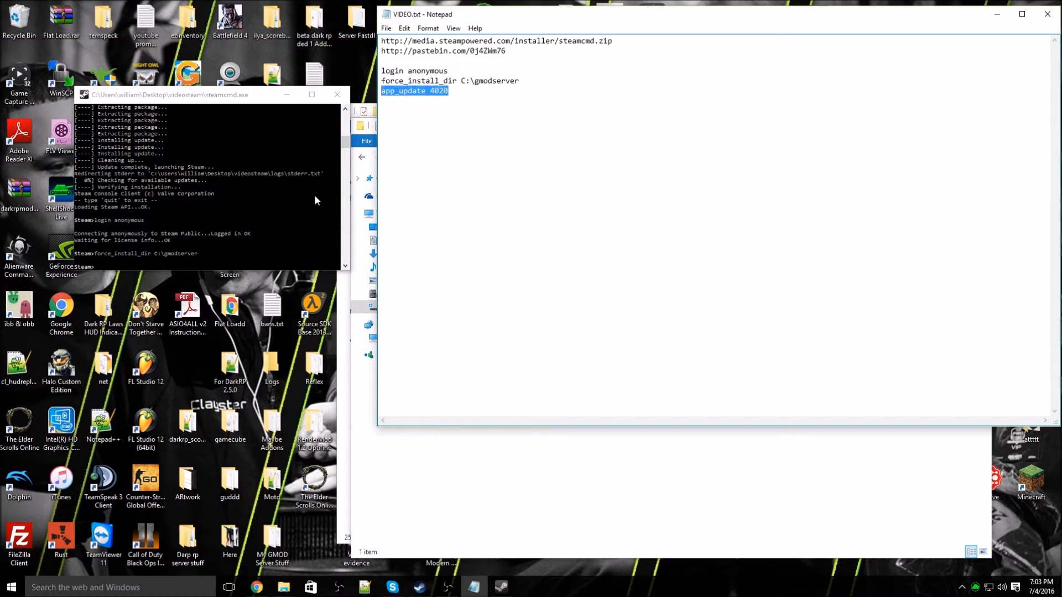
click(132, 265)
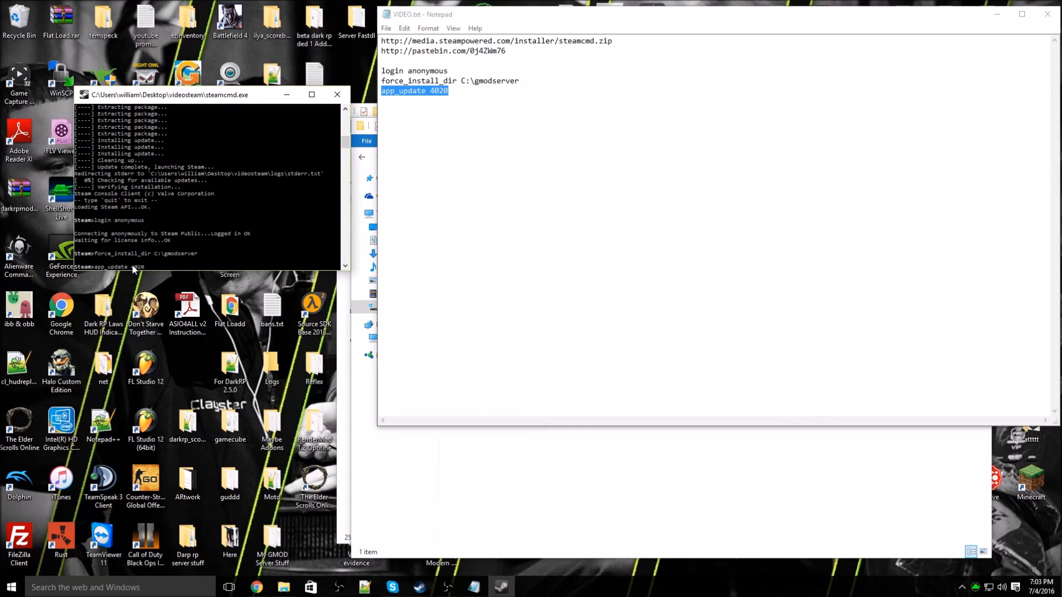
Step: Run app_update 4020 to download the Garry's Mod server into C:\gmodserver
key(Return)
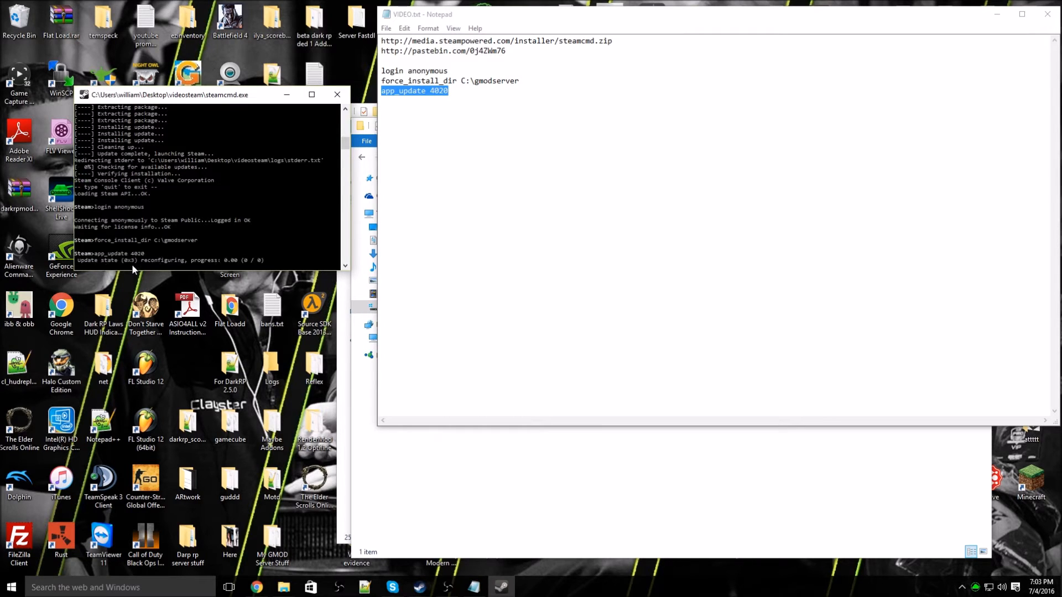
click(439, 443)
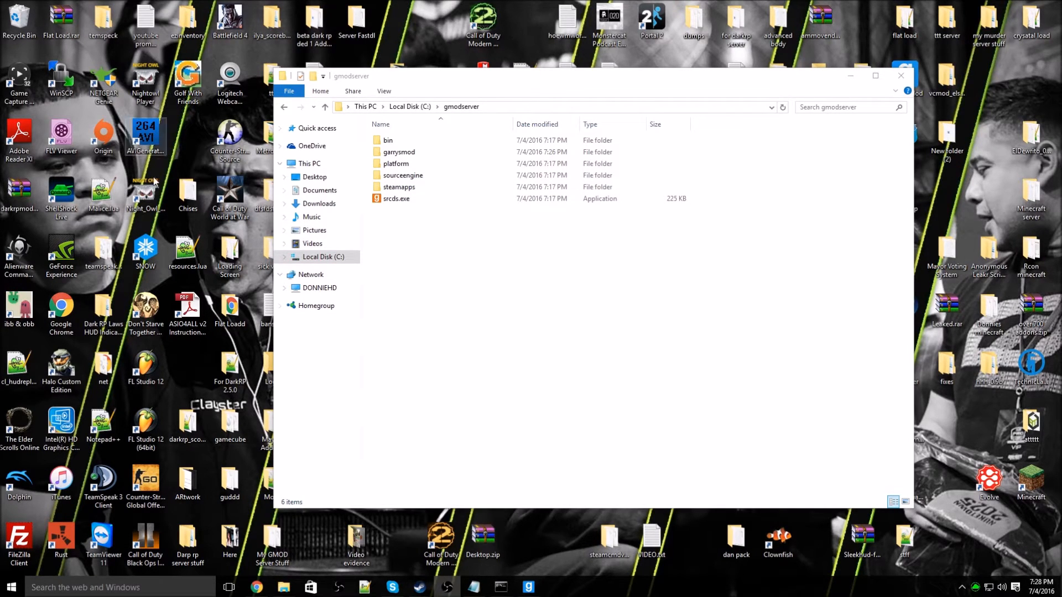
Step: Create an empty text file named start.txt in gmodserver and open it
drag(408, 268, 423, 138)
click(407, 266)
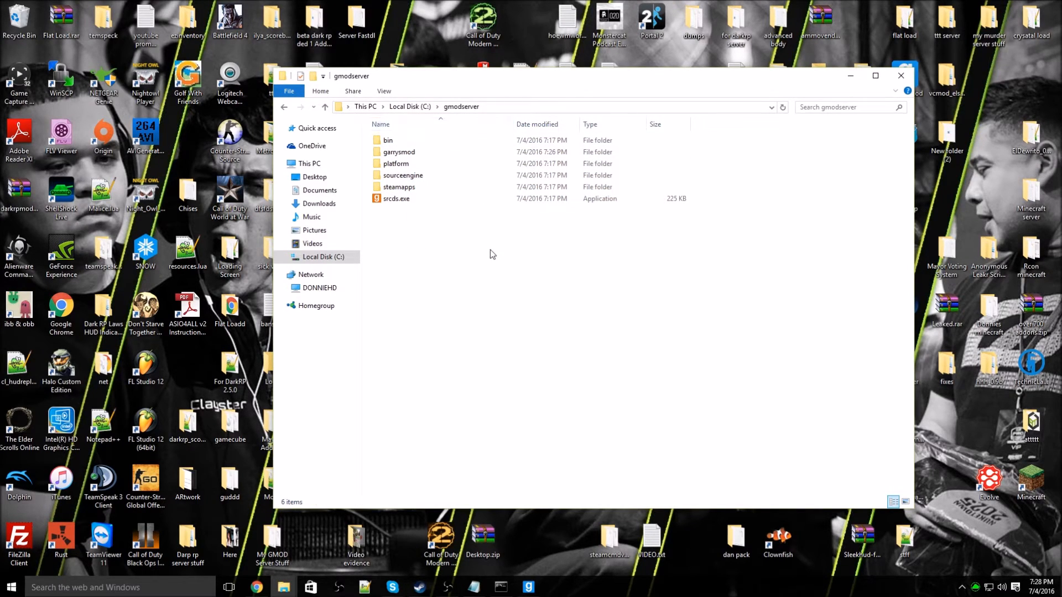
right_click(439, 245)
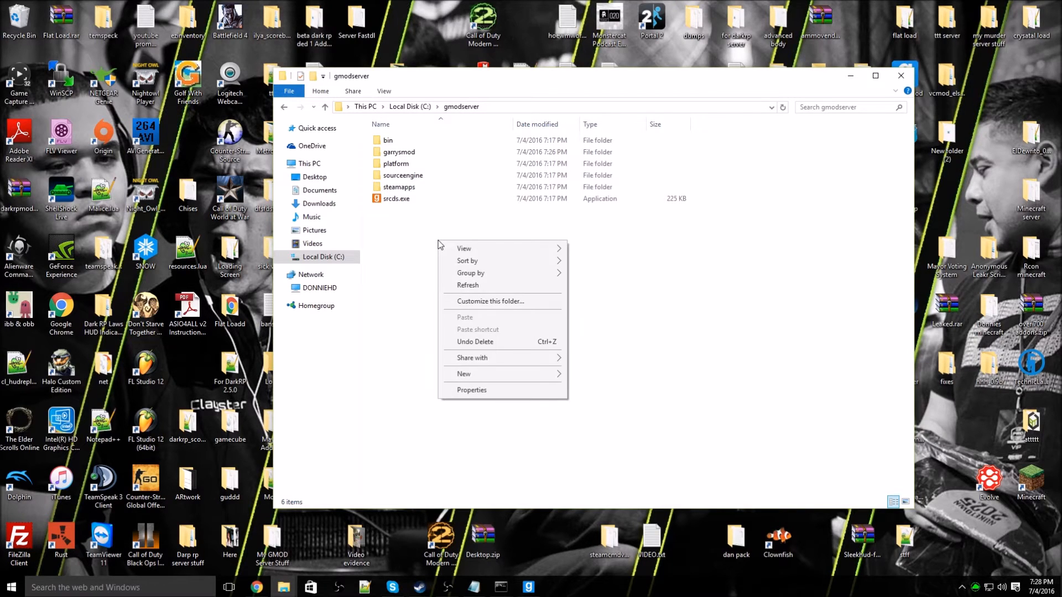
mouse_move(544, 380)
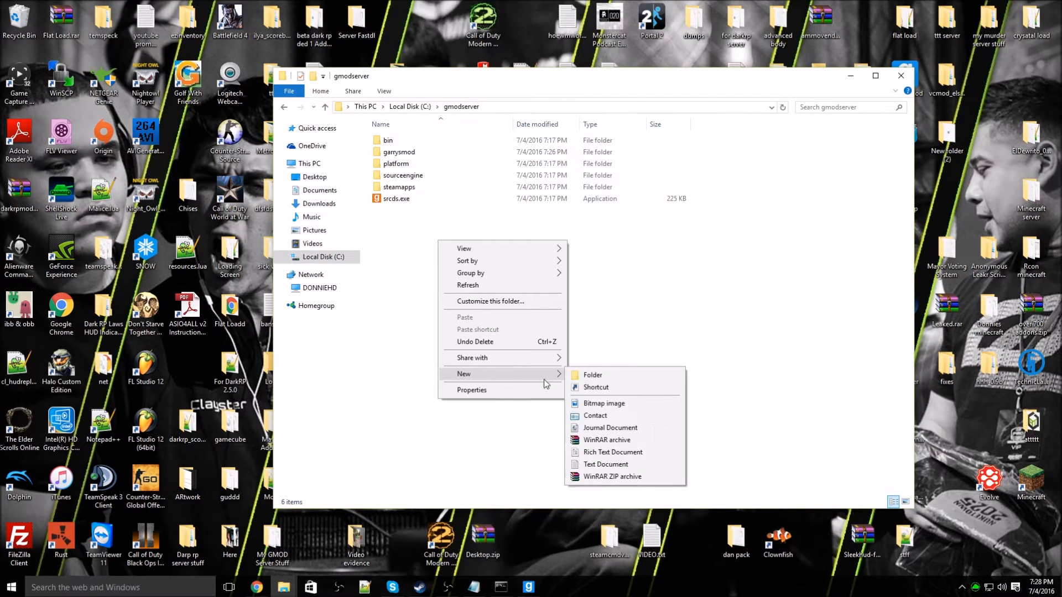
click(606, 464)
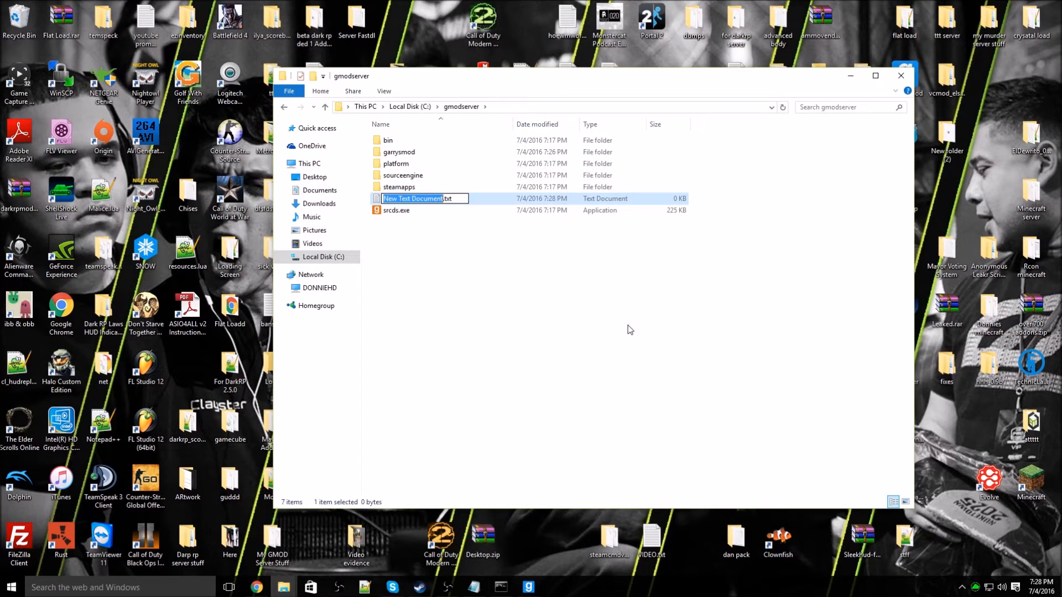
text(start)
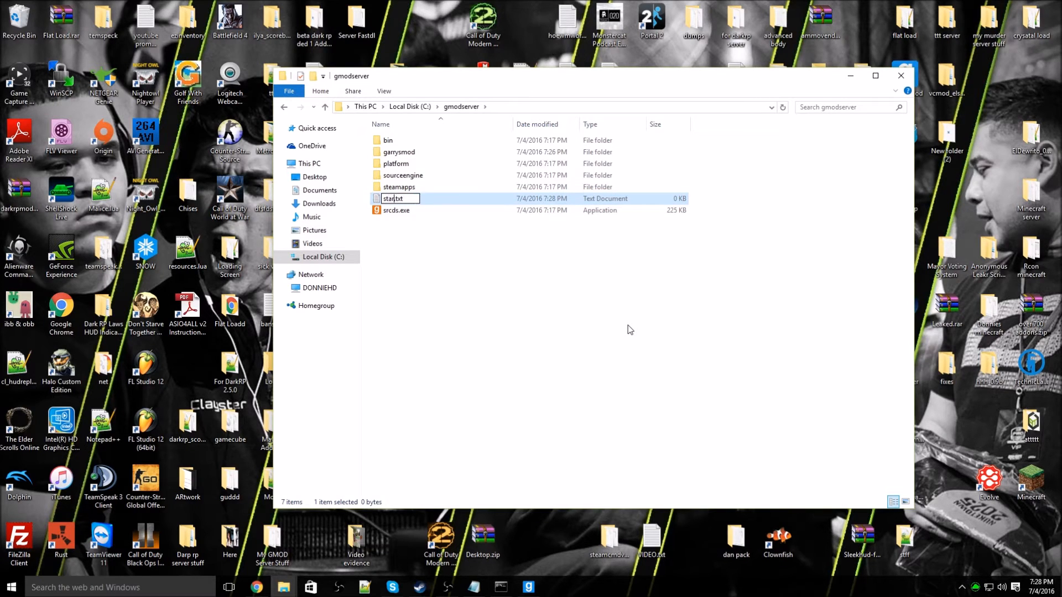
click(492, 274)
double_click(413, 210)
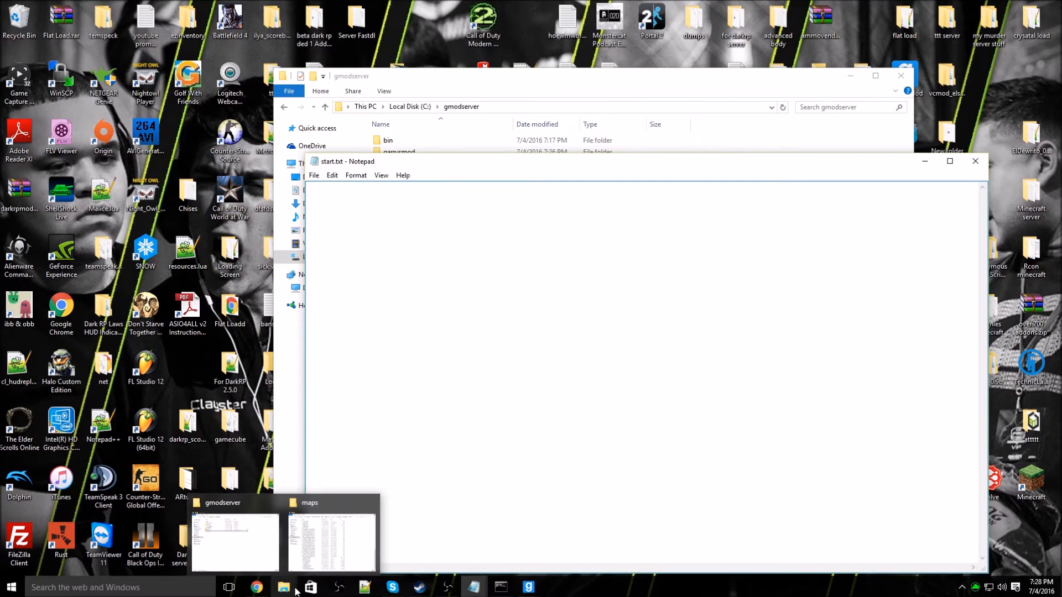
Step: Copy the pastebin link from the VIDEO.txt notes
mouse_move(365, 587)
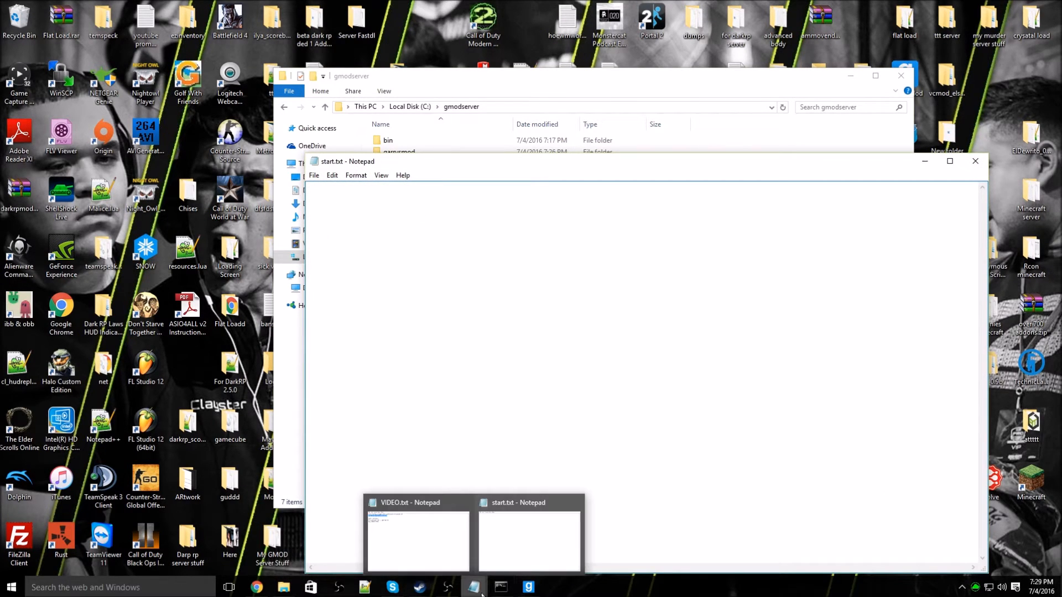
click(437, 561)
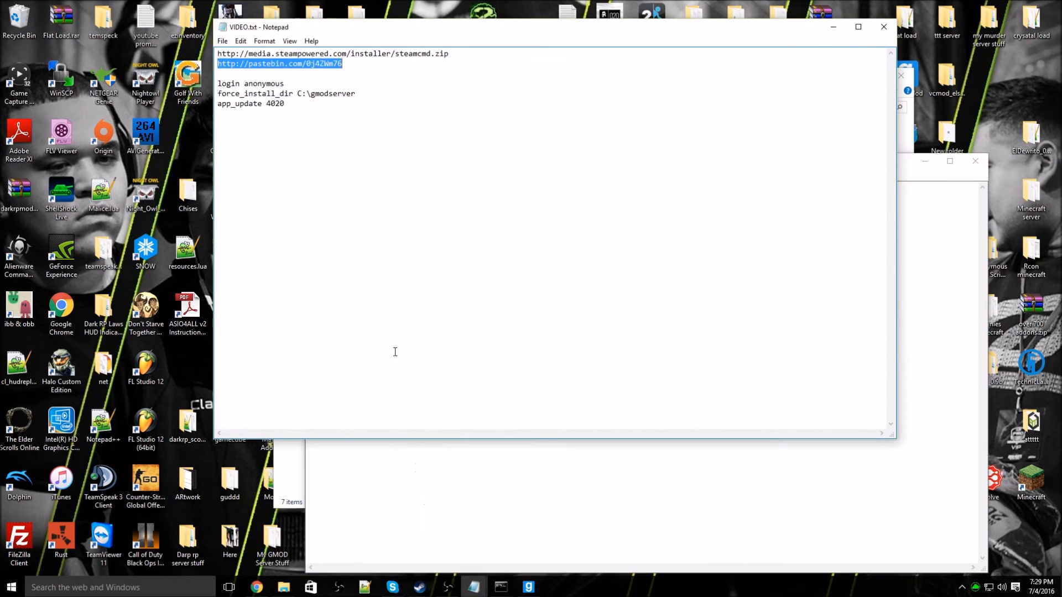
right_click(316, 63)
click(347, 99)
Step: Open the pastebin Start.bat page in Chrome
click(832, 26)
click(256, 587)
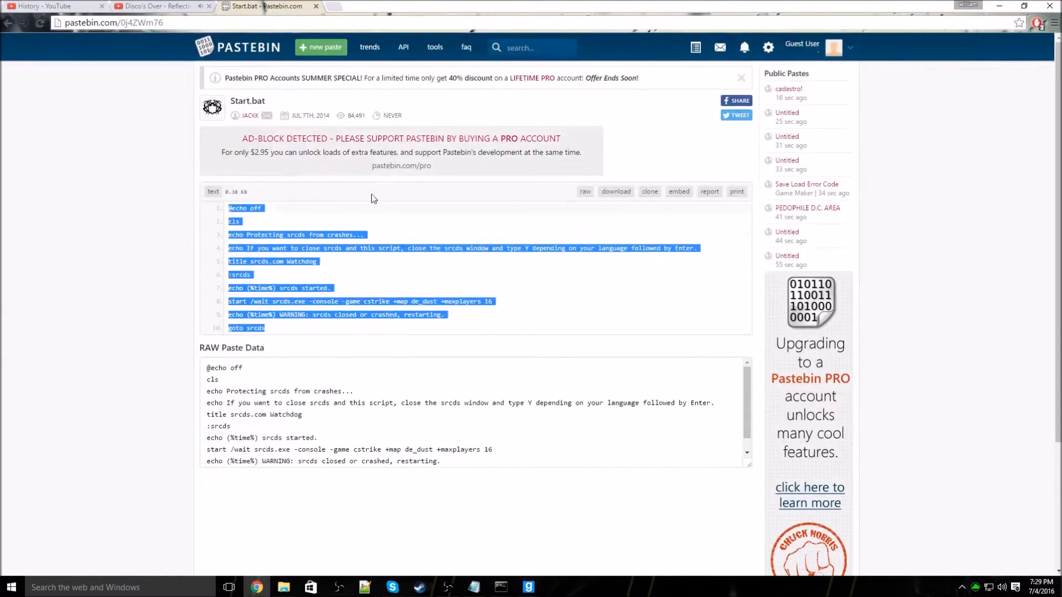
click(334, 7)
right_click(314, 22)
click(353, 75)
key(ctrl+w)
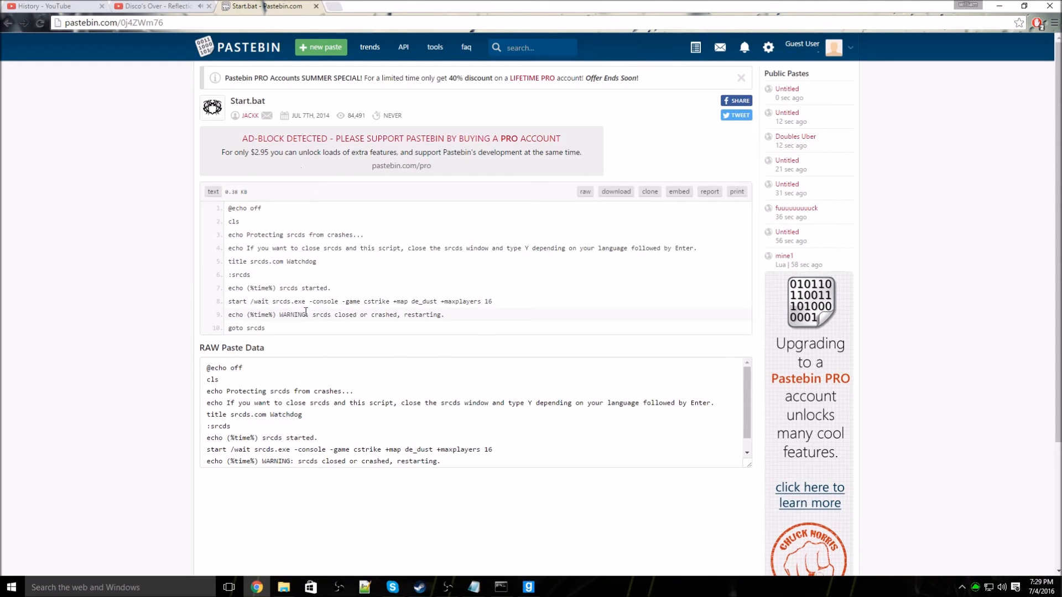
Step: Copy all ten lines of the Start.bat script
drag(266, 328, 227, 206)
right_click(234, 212)
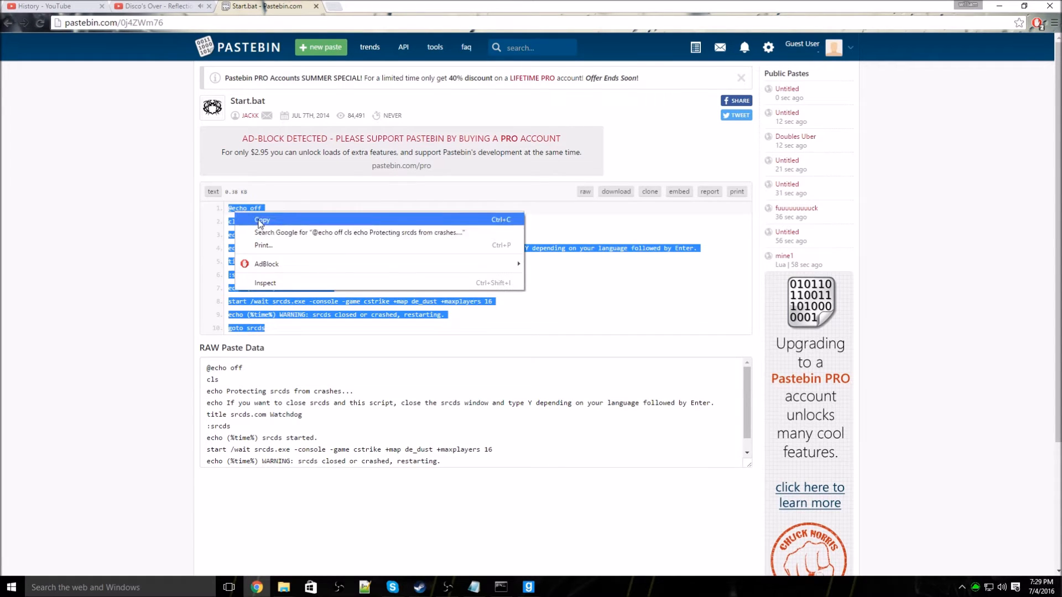
click(261, 220)
click(999, 5)
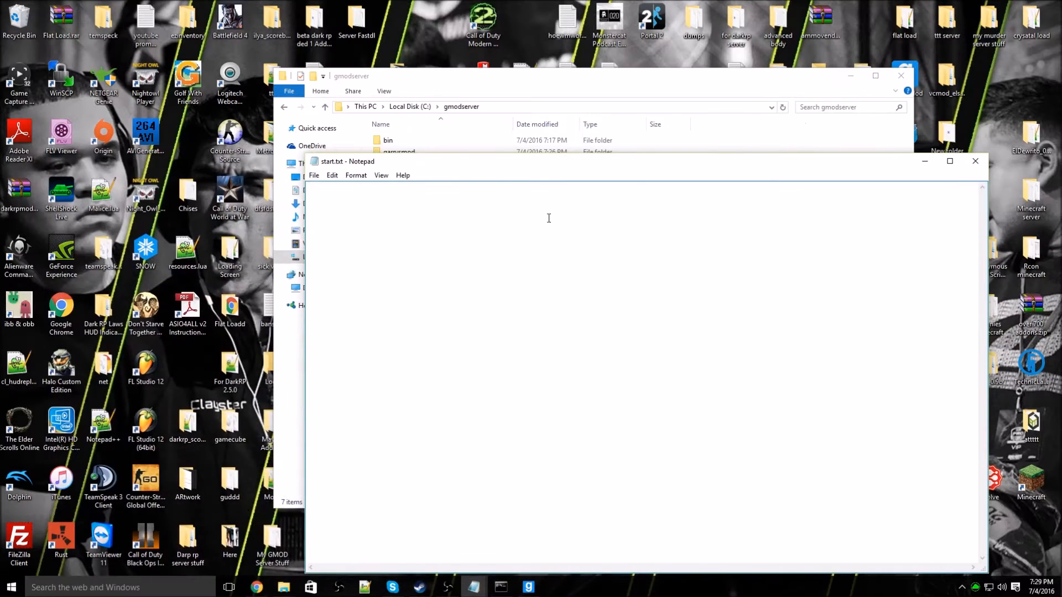
Step: Paste the srcds startup script into start.txt and change cstrike to garrysmod
right_click(453, 221)
click(493, 276)
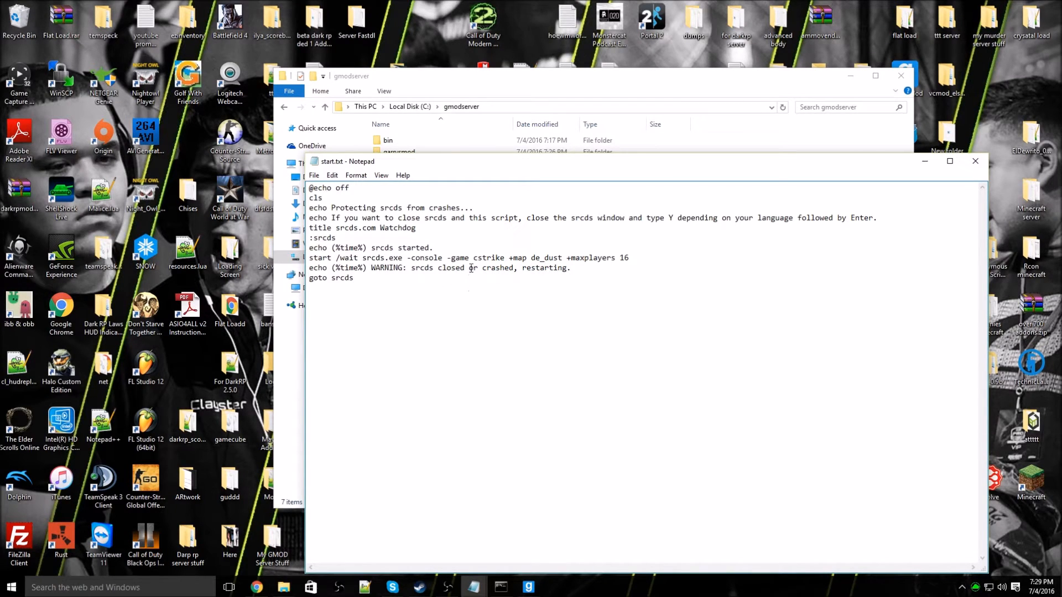
click(505, 258)
key(BackSpace)
key(BackSpace)
key(BackSpace)
key(BackSpace)
key(BackSpace)
key(BackSpace)
key(BackSpace)
text(garrysmod)
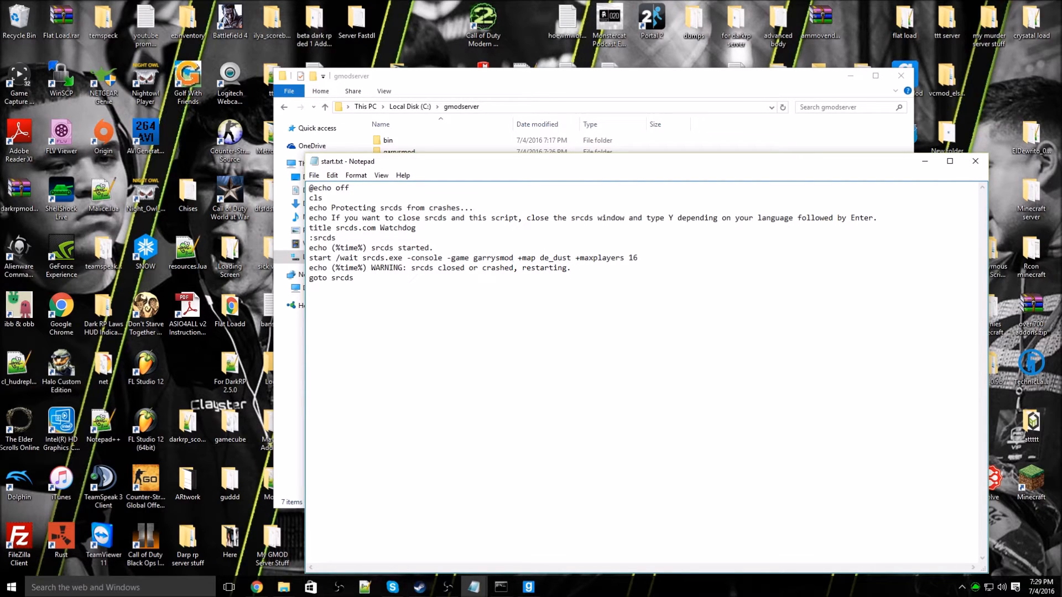
Step: Replace the map de_dust with gm_construct in the start line
click(572, 259)
drag(592, 162, 579, 199)
click(520, 76)
mouse_move(520, 76)
mouse_down()
mouse_move(521, 122)
mouse_move(529, 61)
mouse_up()
click(942, 416)
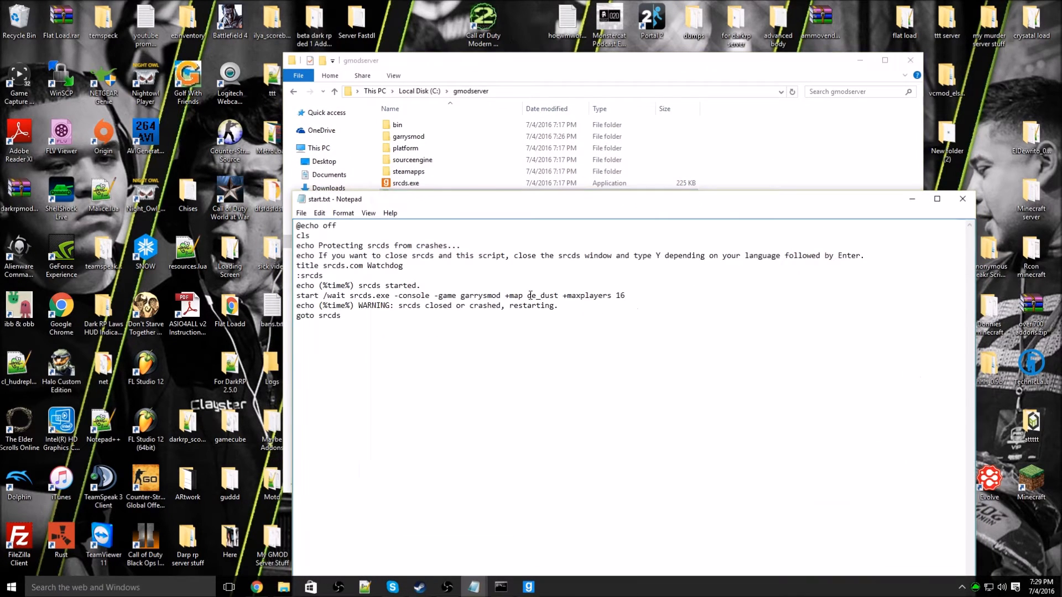
drag(557, 299, 529, 297)
key(BackSpace)
text(gm_construct)
Step: Save and close start.txt, then begin renaming it in the gmodserver folder
click(319, 213)
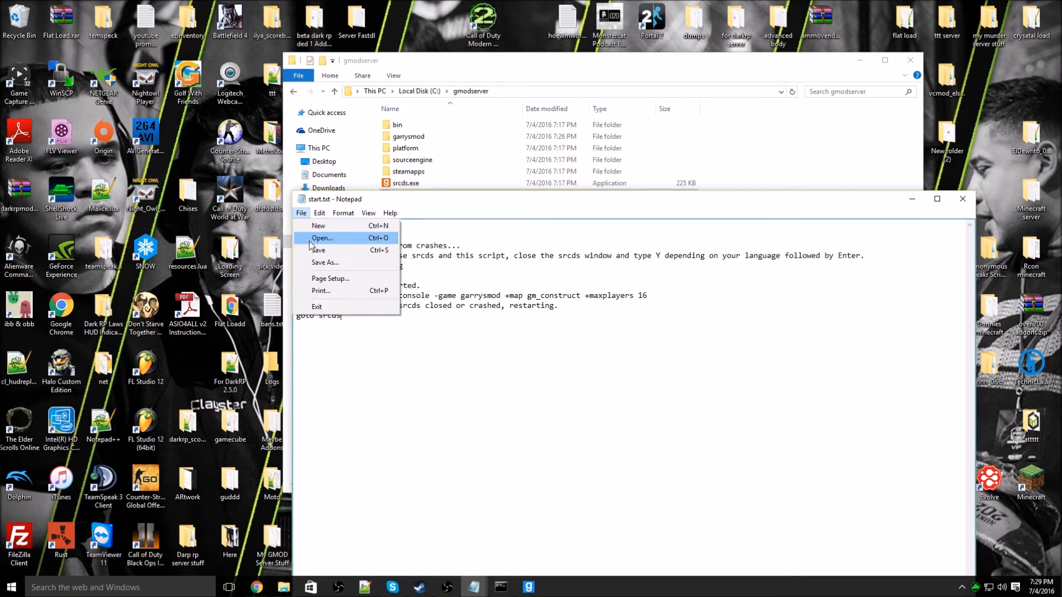
click(469, 252)
click(962, 199)
right_click(419, 195)
click(462, 421)
click(425, 196)
Step: Rename start.txt to start.bat and accept the extension-change warning
key(BackSpace)
key(BackSpace)
text(bat)
key(Return)
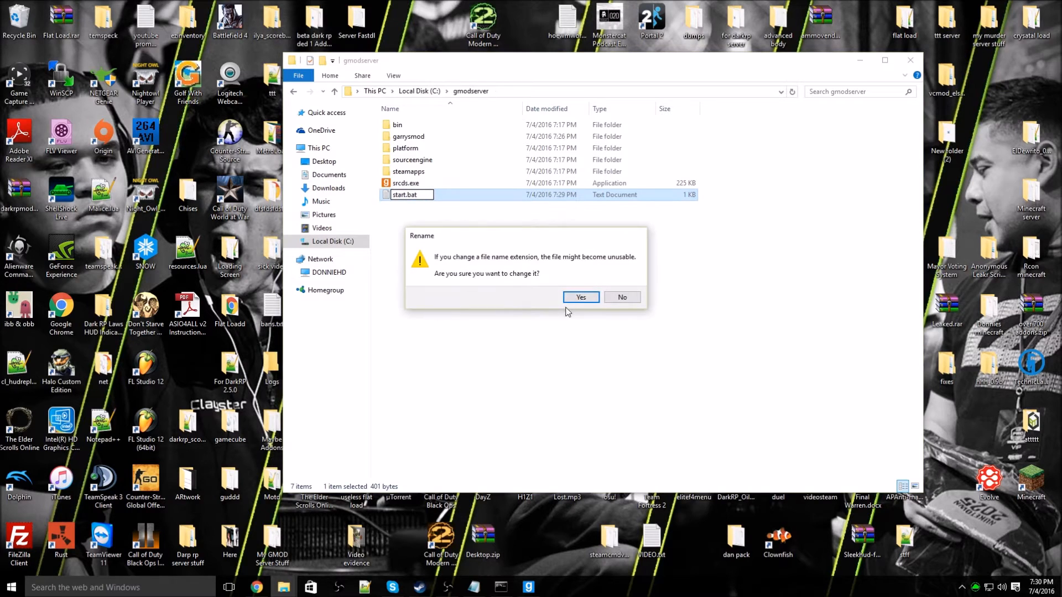
click(578, 303)
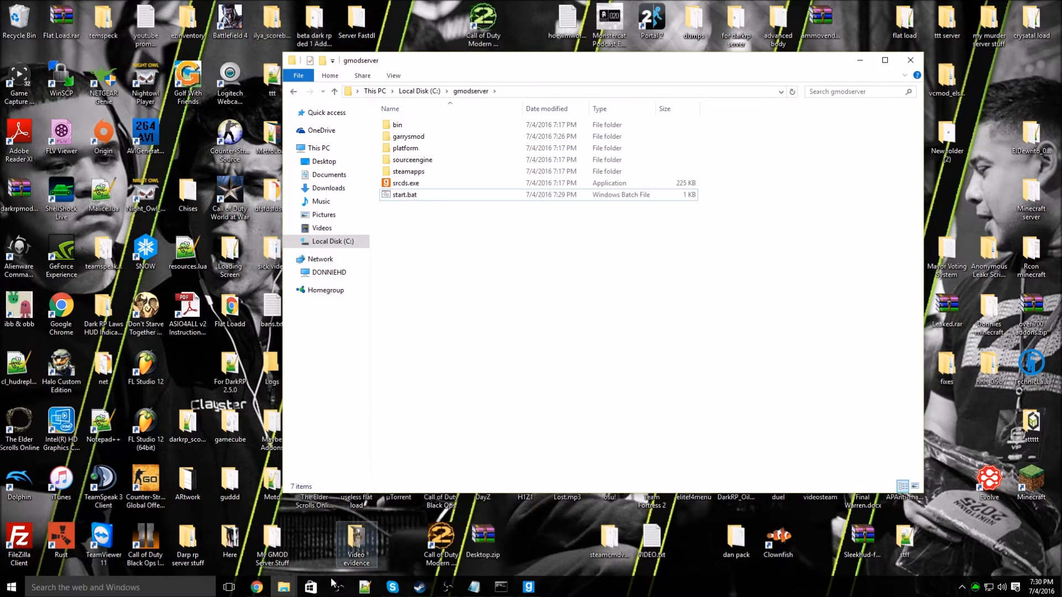
Step: Back in Chrome, close the Pastebin tab and load 192.168.0.1 in a new tab
mouse_move(269, 592)
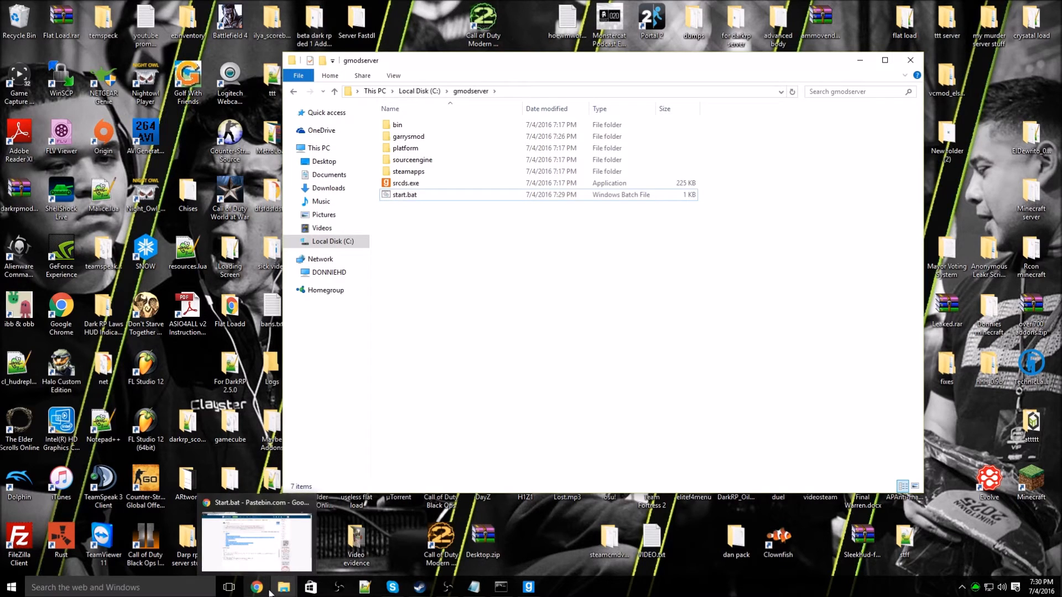
click(269, 591)
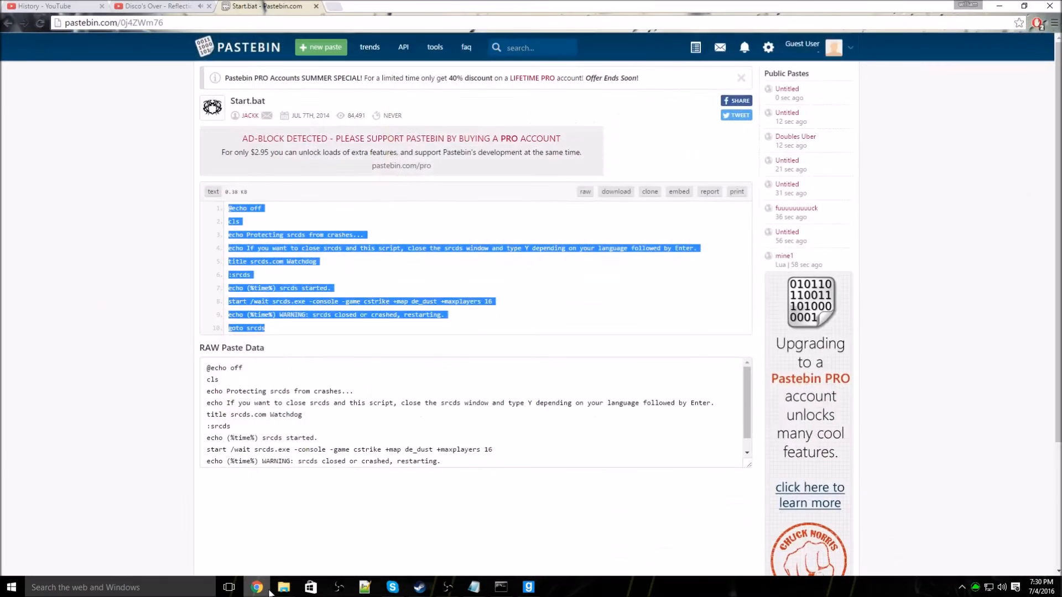
click(340, 8)
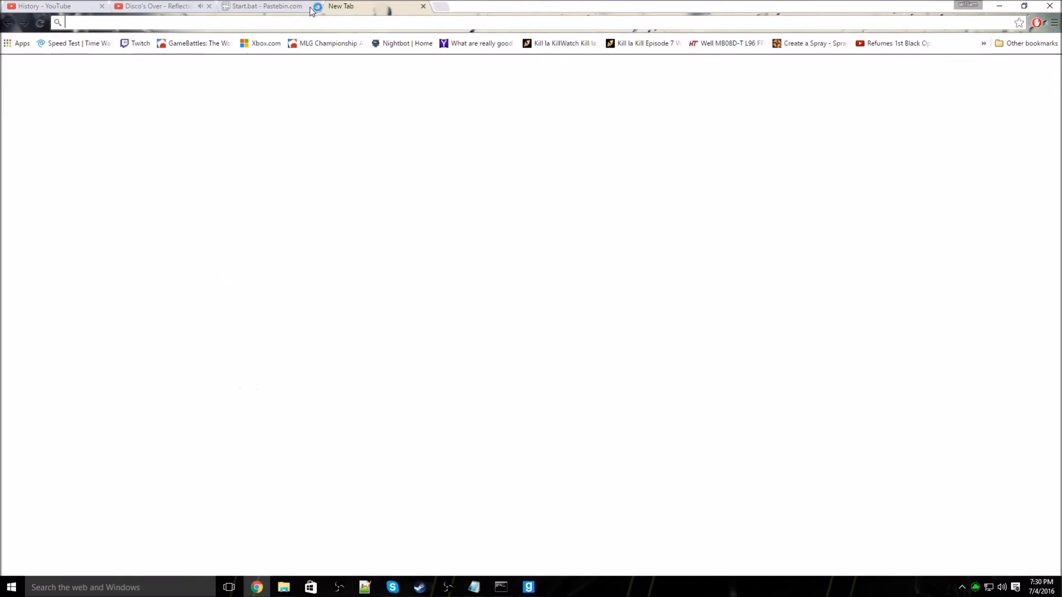
click(316, 6)
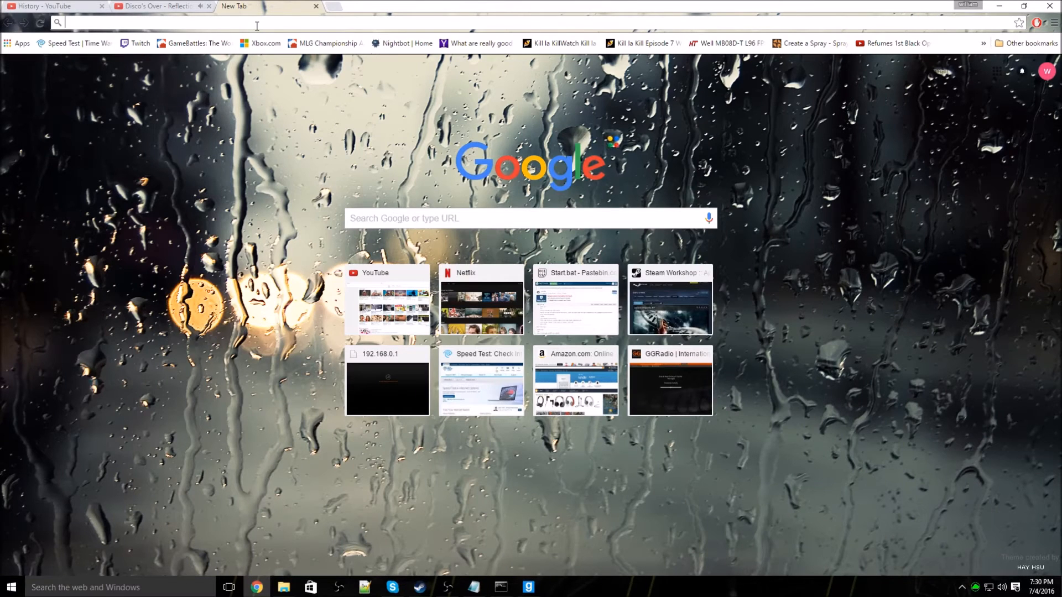
text(192.168.0.1)
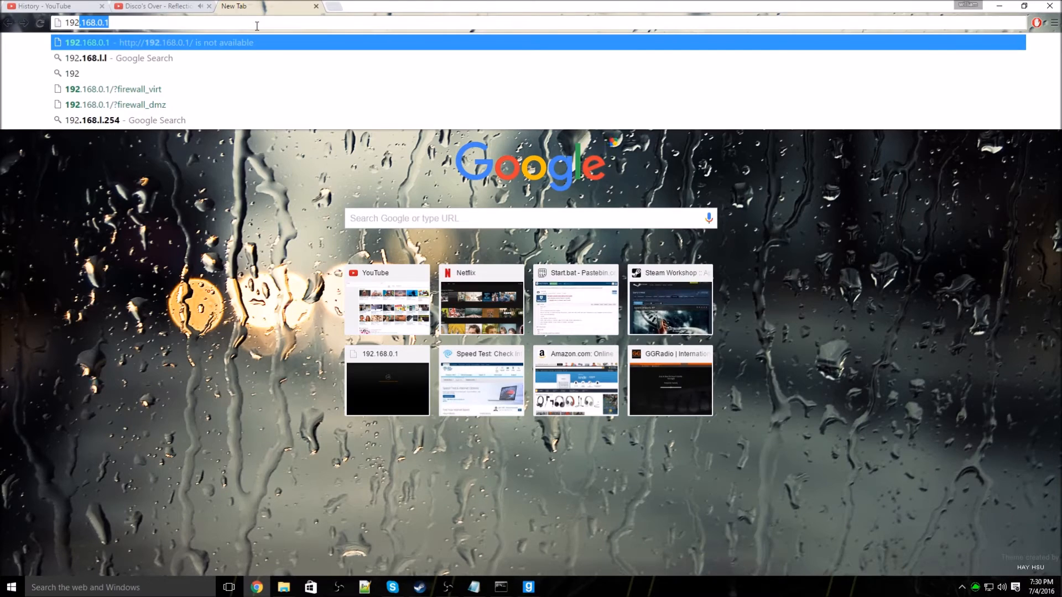
key(Return)
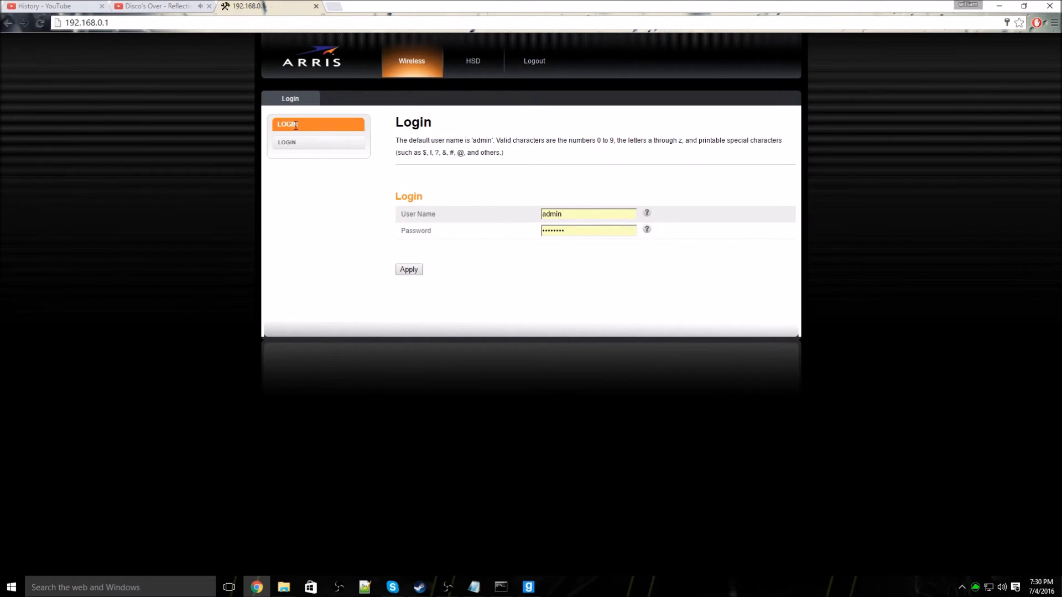
Step: Search routerlogin in another tab, then close it to return to the router login
click(333, 6)
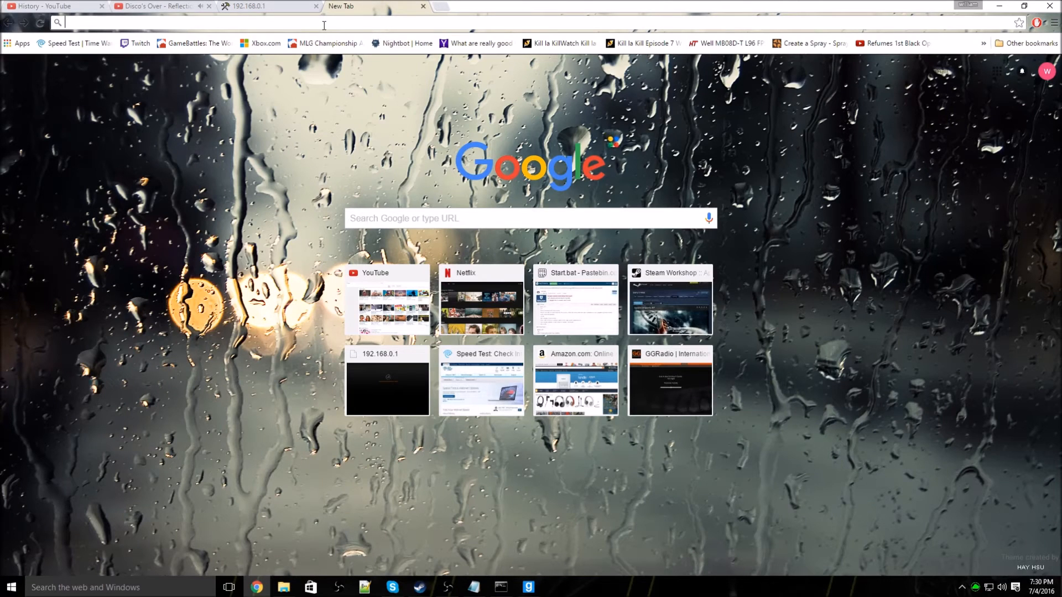
text(routerlogin)
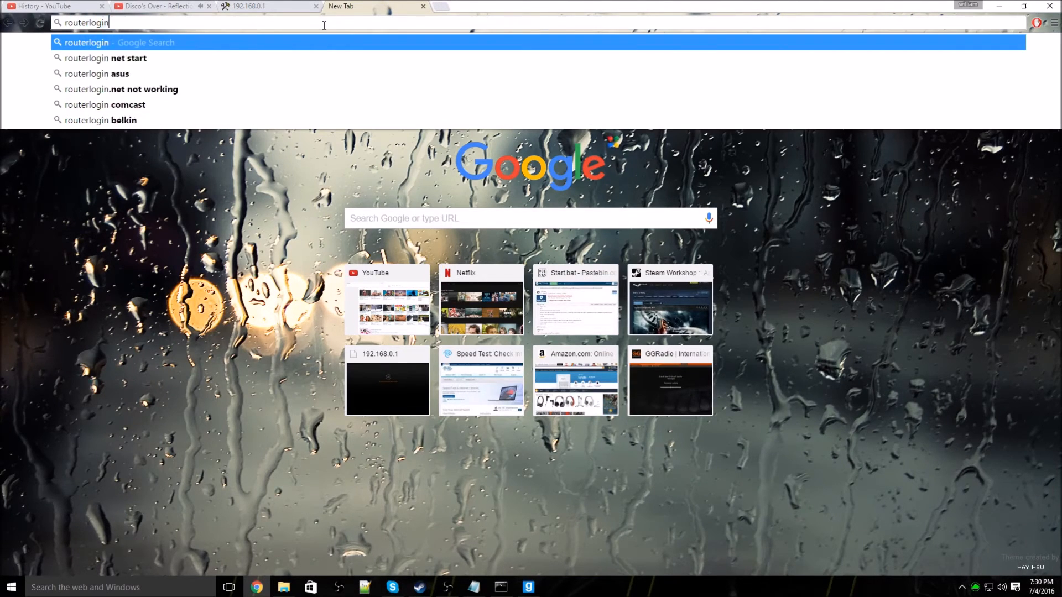
key(Return)
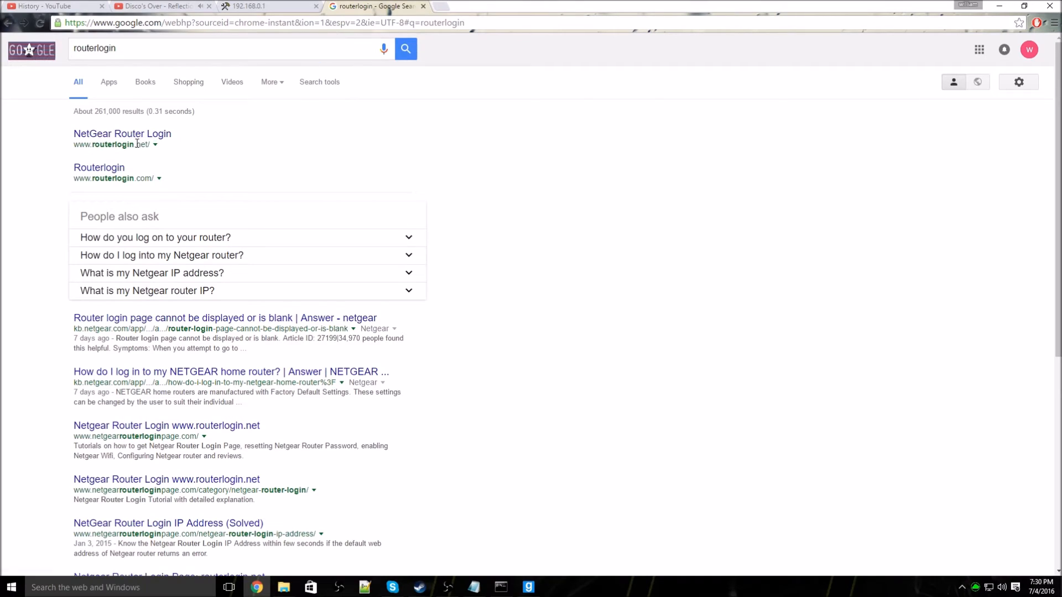
click(423, 7)
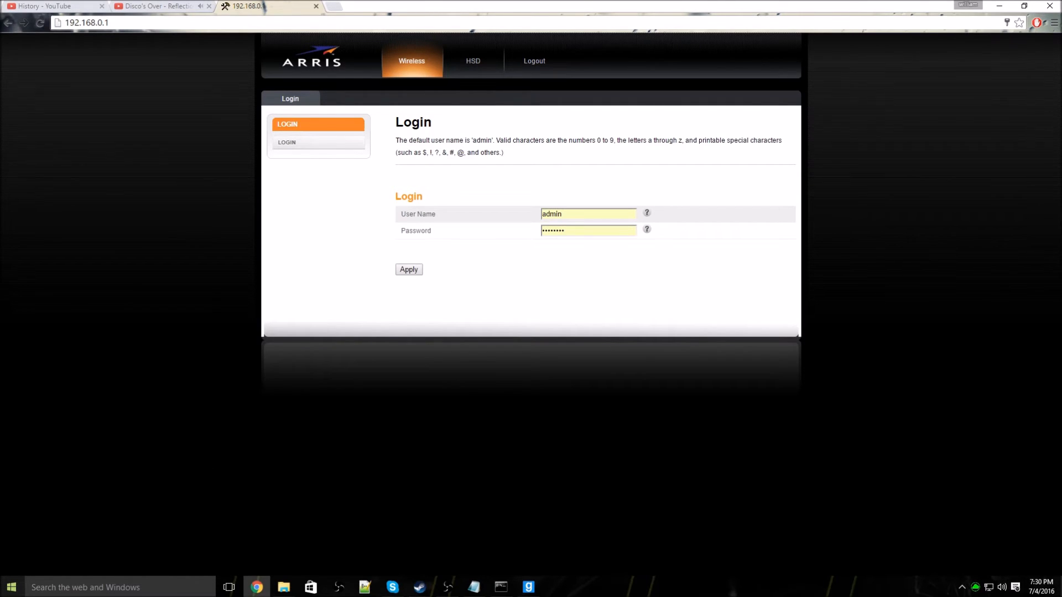
Step: Run ipconfig in Command Prompt to read IPv4 192.168.0.2 and gateway 192.168.0.1
right_click(11, 587)
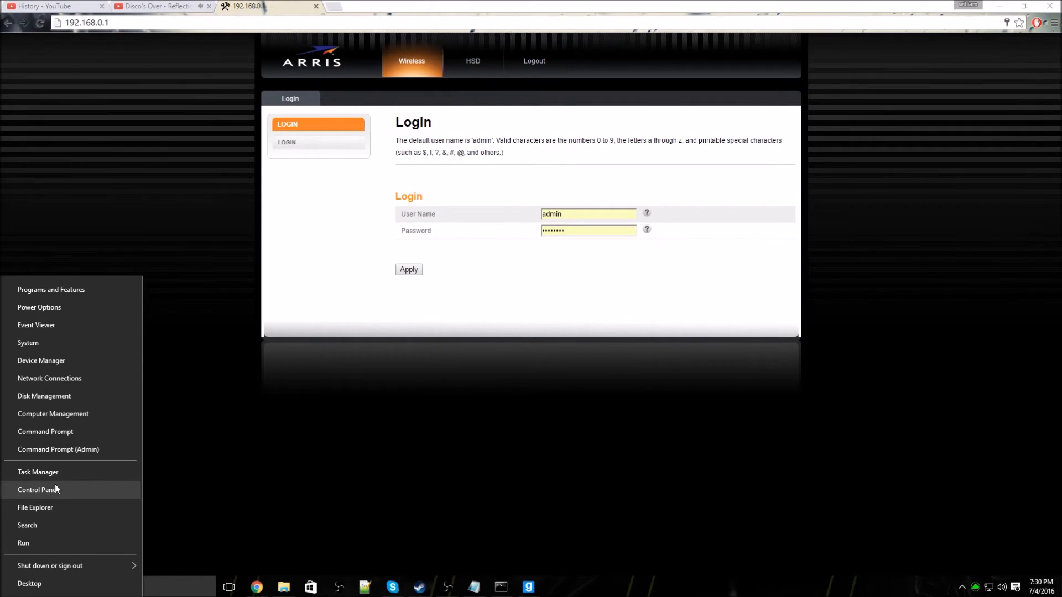
click(48, 539)
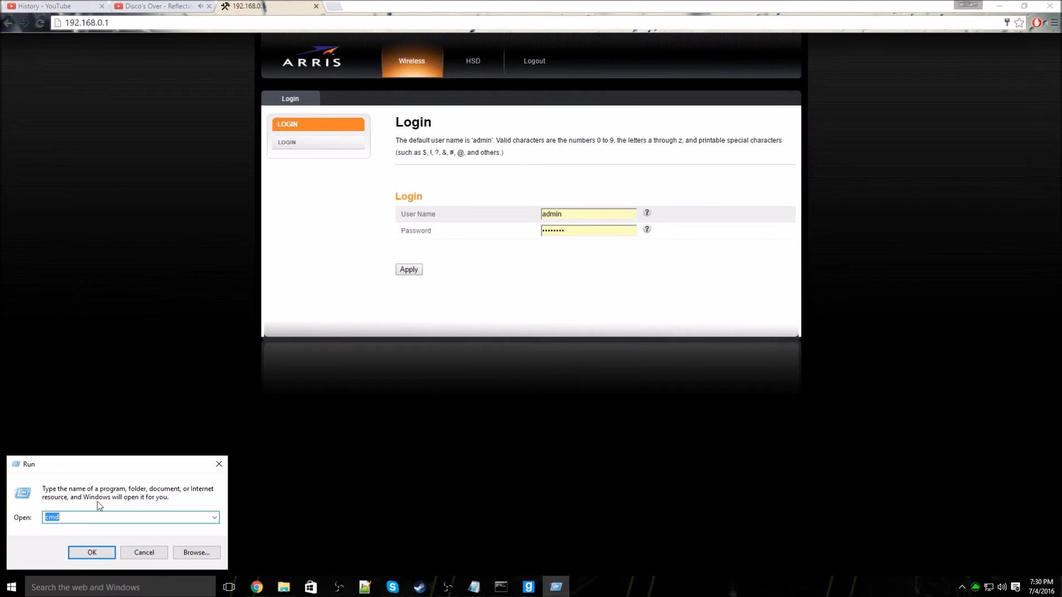
key(Return)
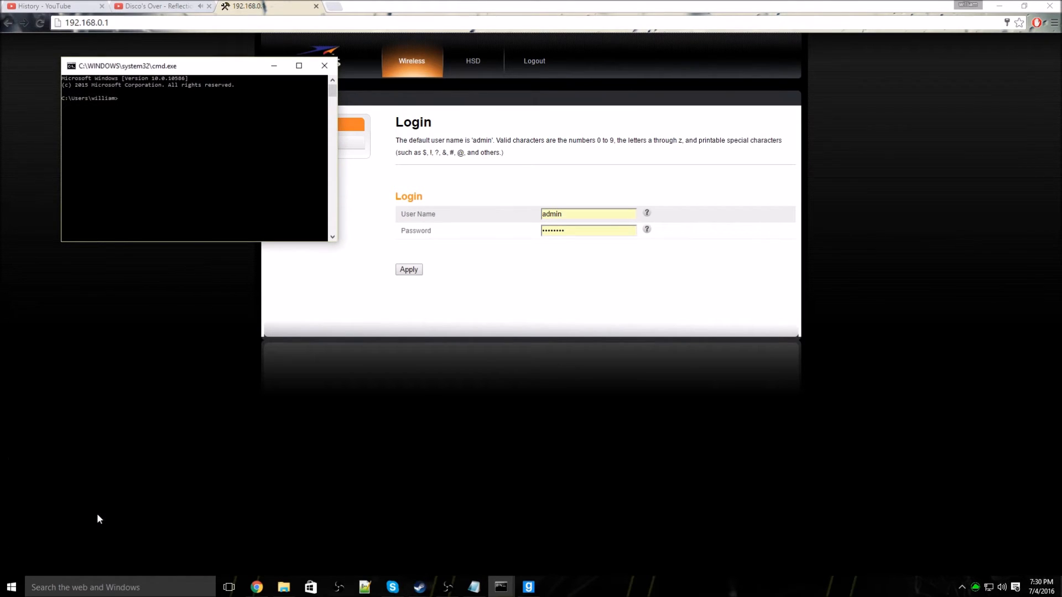
text(ipconfig)
key(Return)
scroll(157, 201, up, 1)
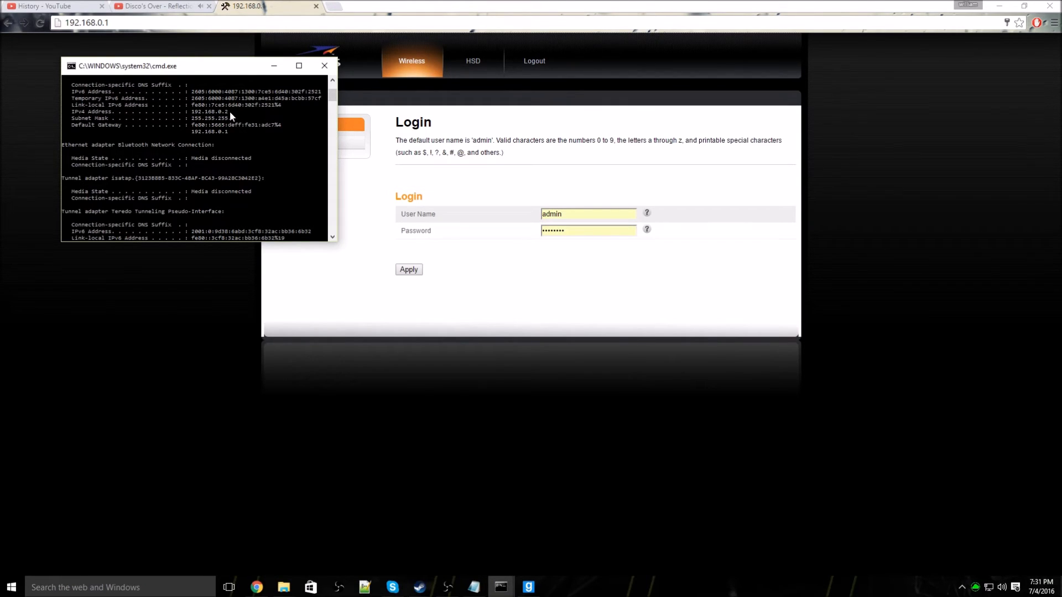
Step: Log in to the router and delete the gmodserver rule under Firewall > Port Forwarding
click(325, 69)
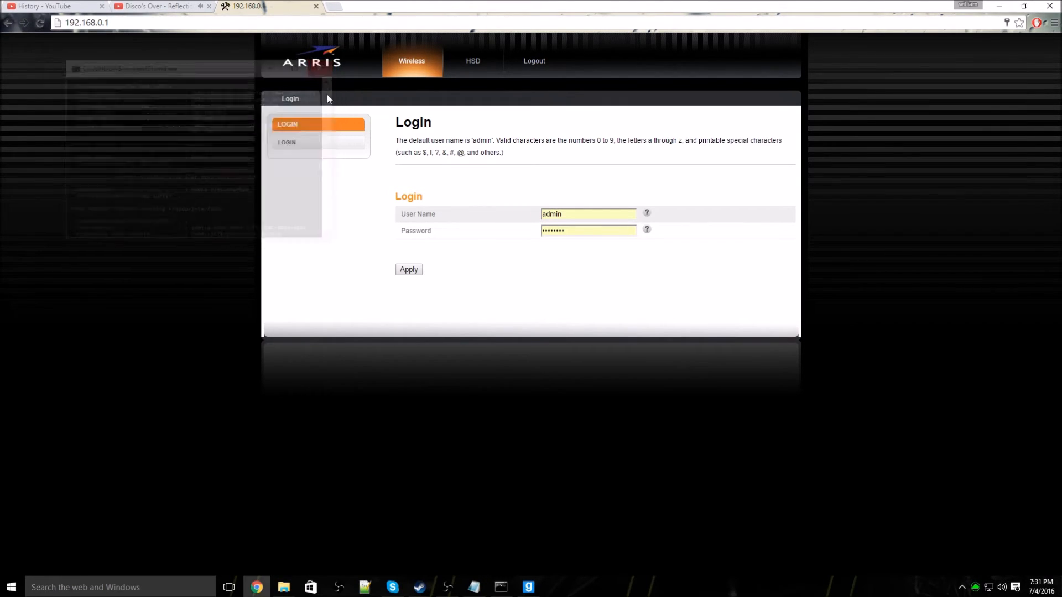
click(415, 270)
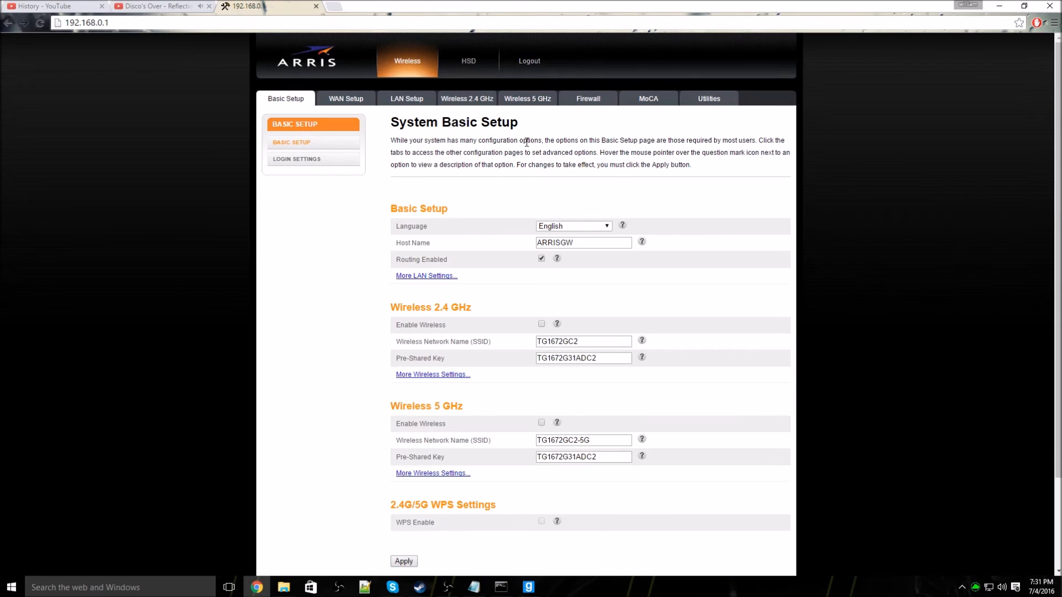
click(580, 100)
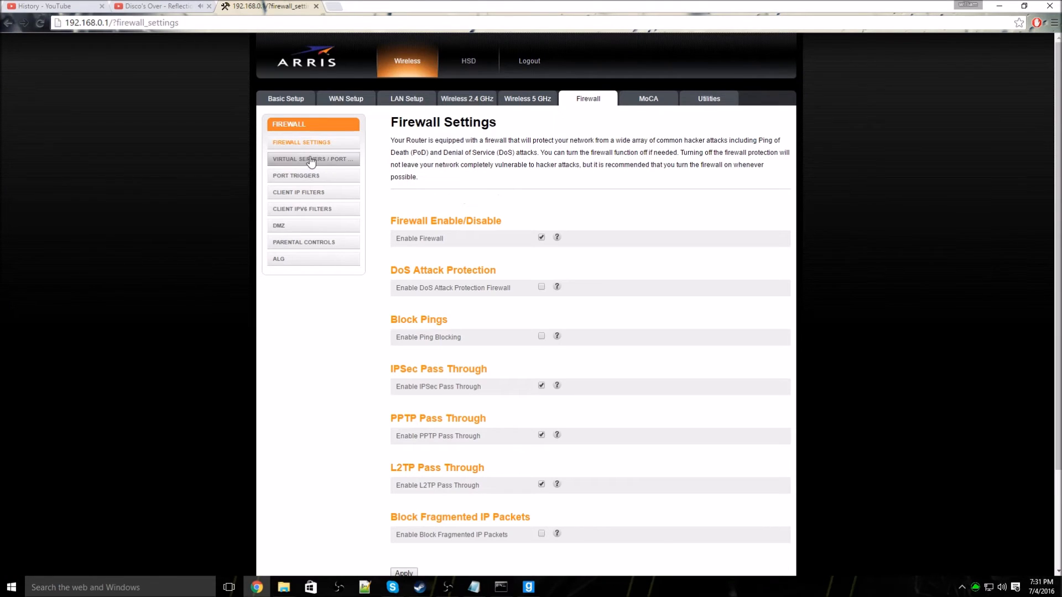
click(296, 159)
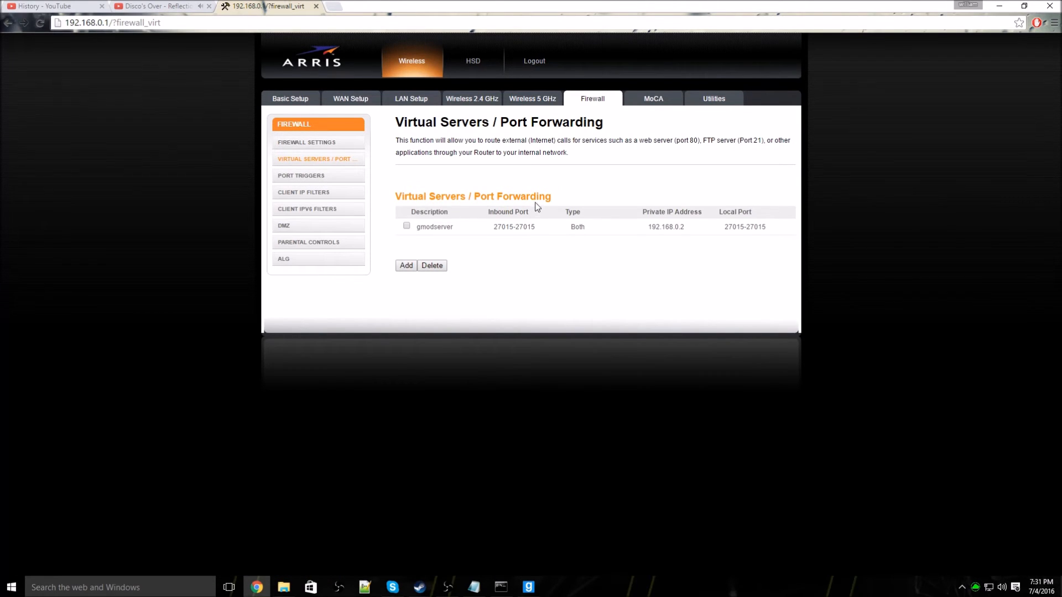
click(406, 226)
click(407, 269)
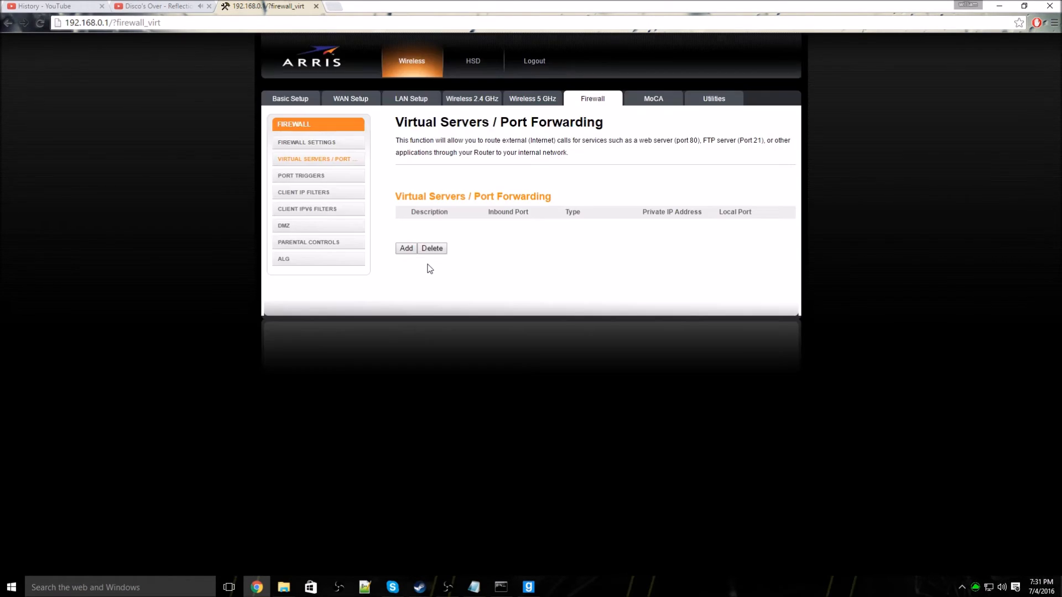
click(405, 249)
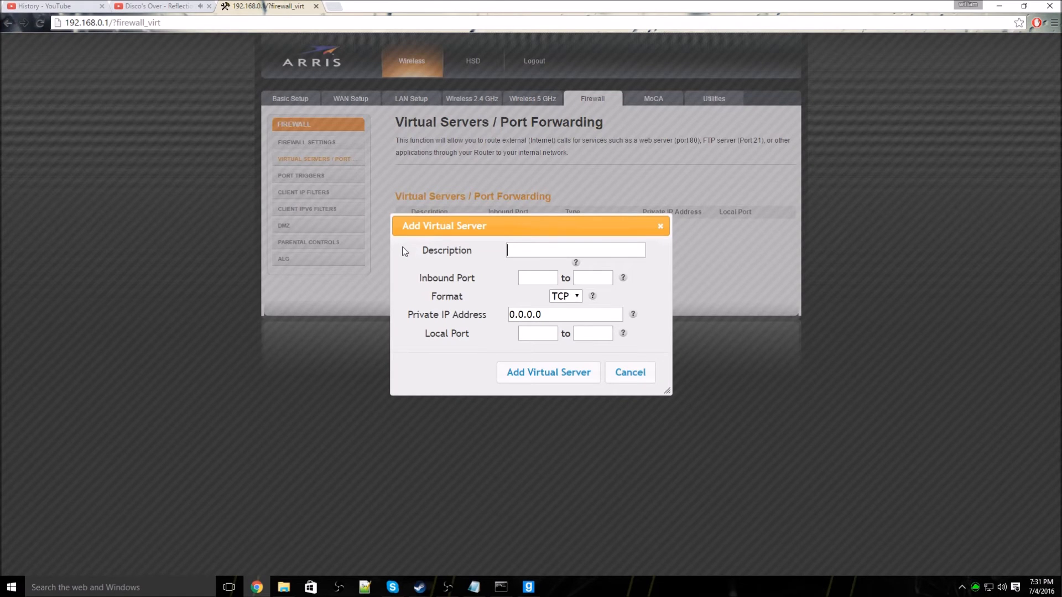
text(gmodserverr)
click(554, 282)
text(27015)
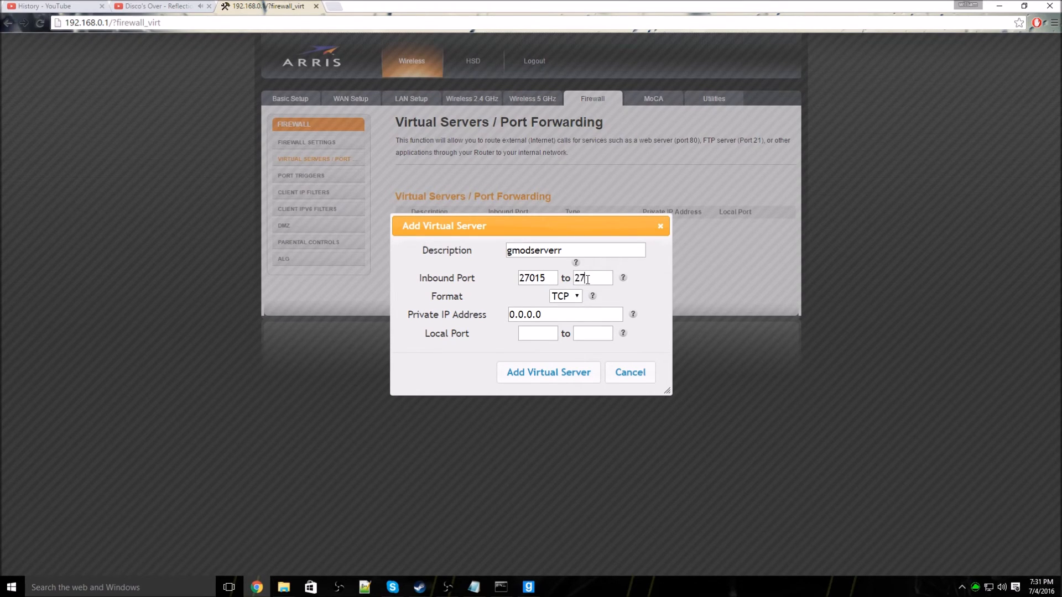
click(587, 279)
text(27015)
click(536, 335)
text(27015)
Step: Clear the placeholder private IP and set the protocol format to Both
double_click(553, 313)
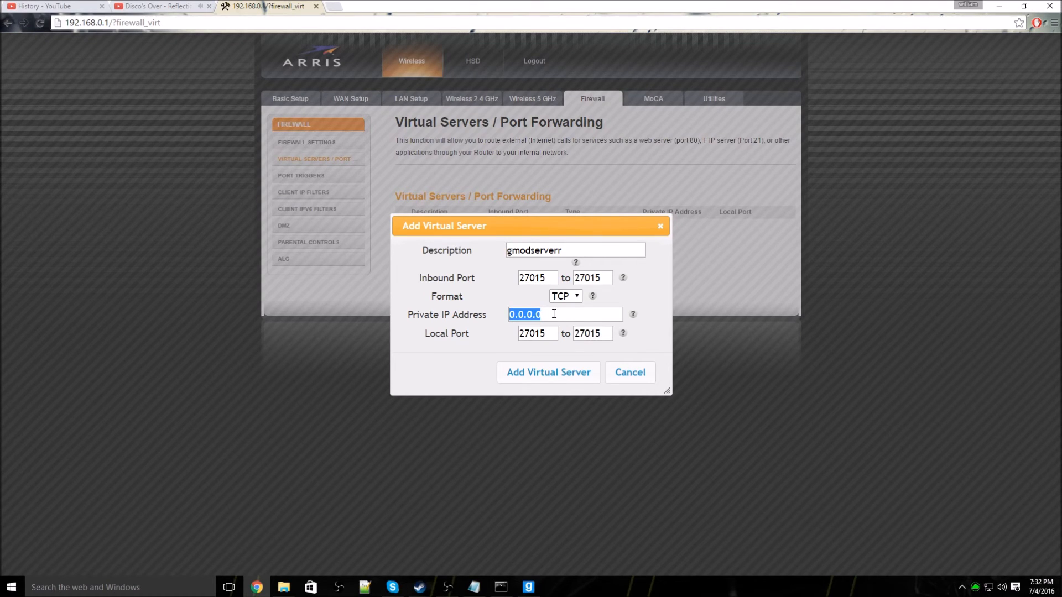
key(BackSpace)
click(565, 296)
click(564, 334)
click(565, 296)
click(565, 334)
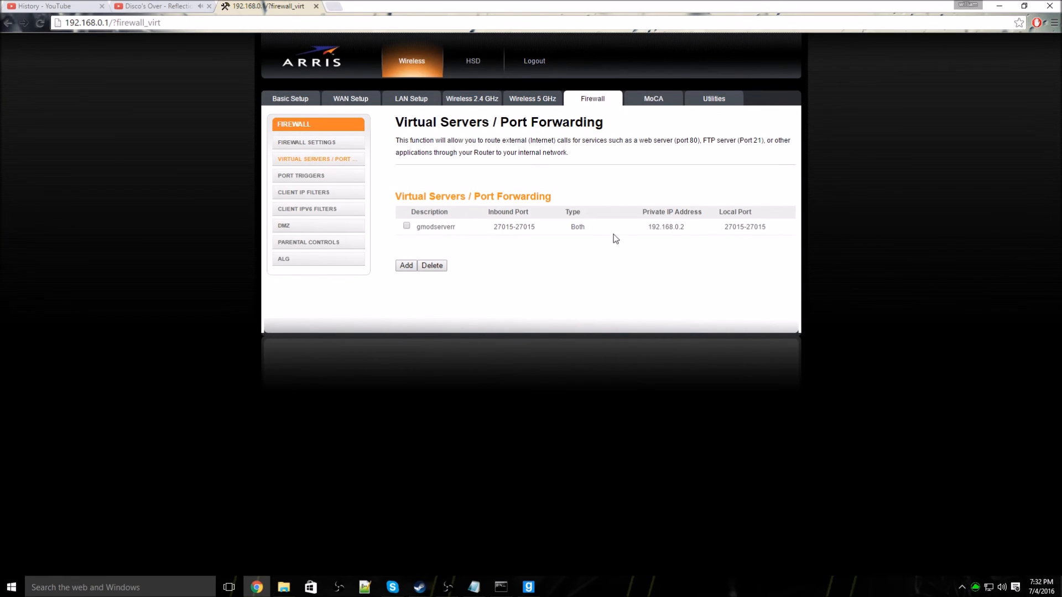
Step: Close the router tab and Command Prompt, then run start.bat to launch srcds
click(315, 7)
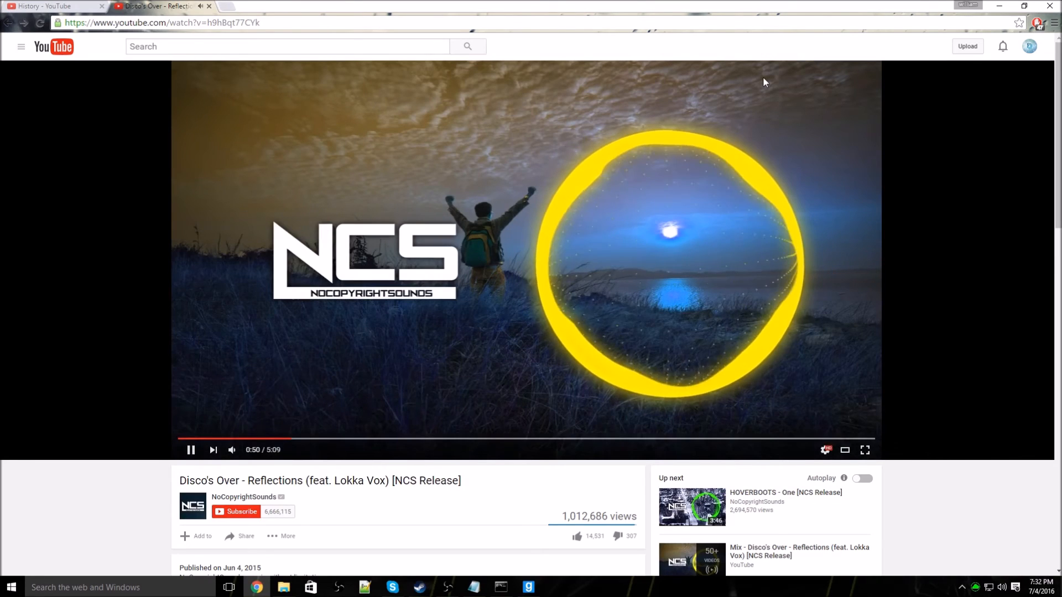
click(992, 5)
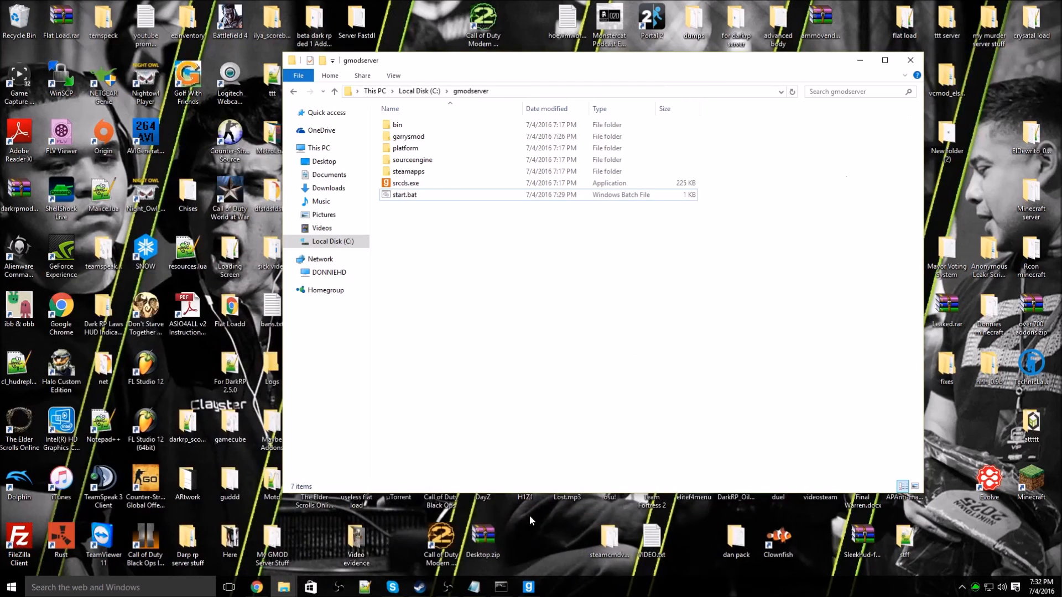
right_click(501, 586)
click(500, 564)
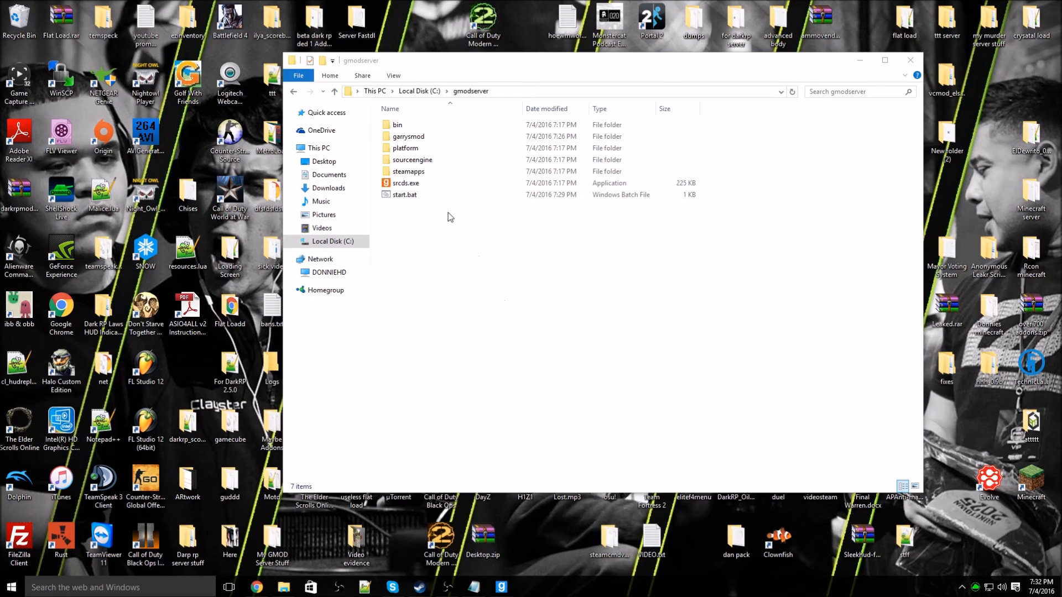
double_click(421, 197)
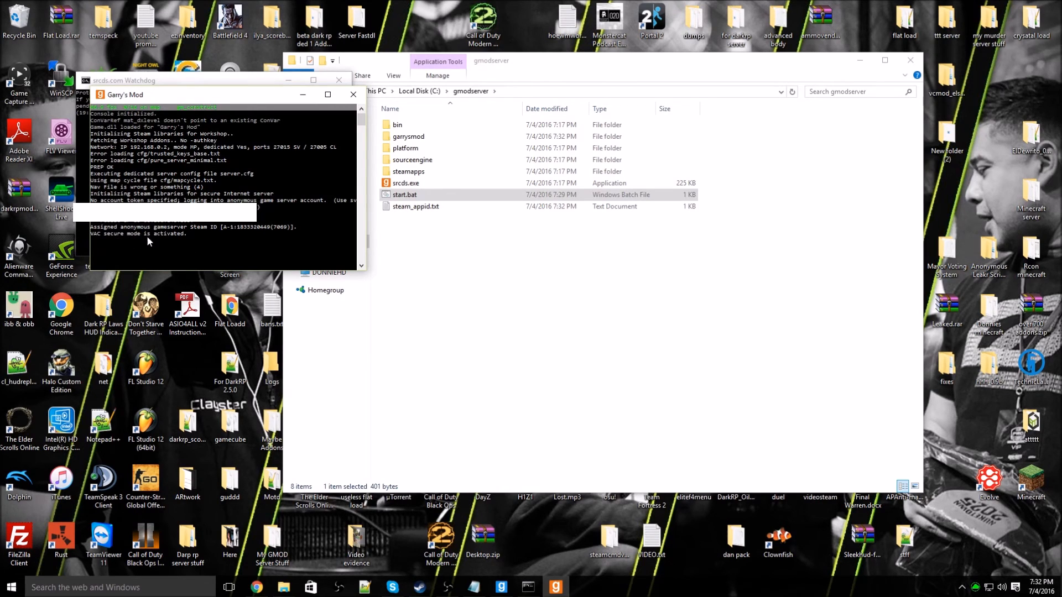
click(303, 95)
Step: Refresh Local Network listings and join the Sandbox server running gm_construct
click(288, 80)
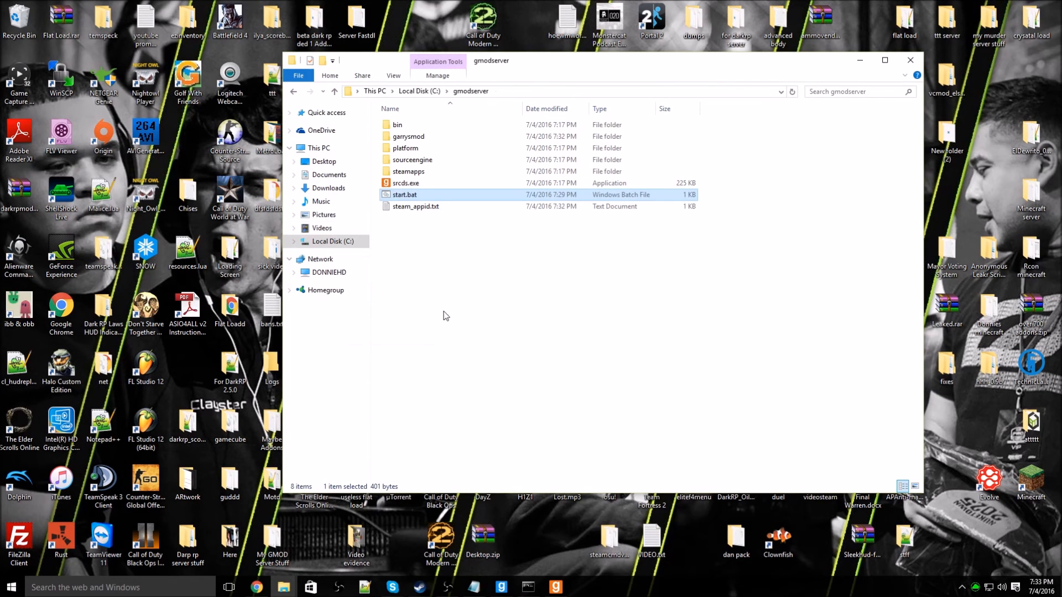
click(501, 586)
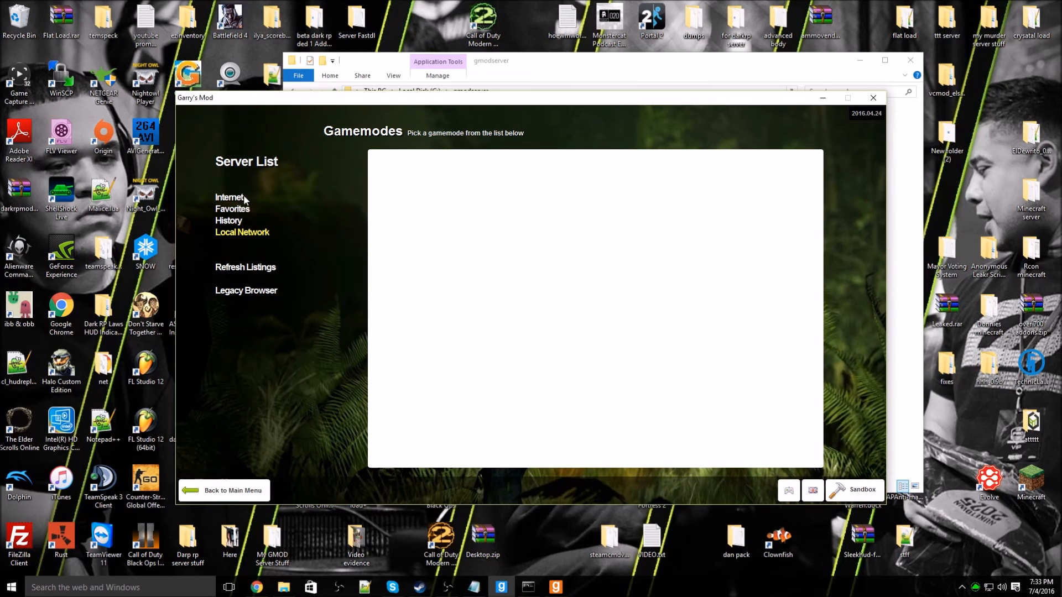
click(246, 268)
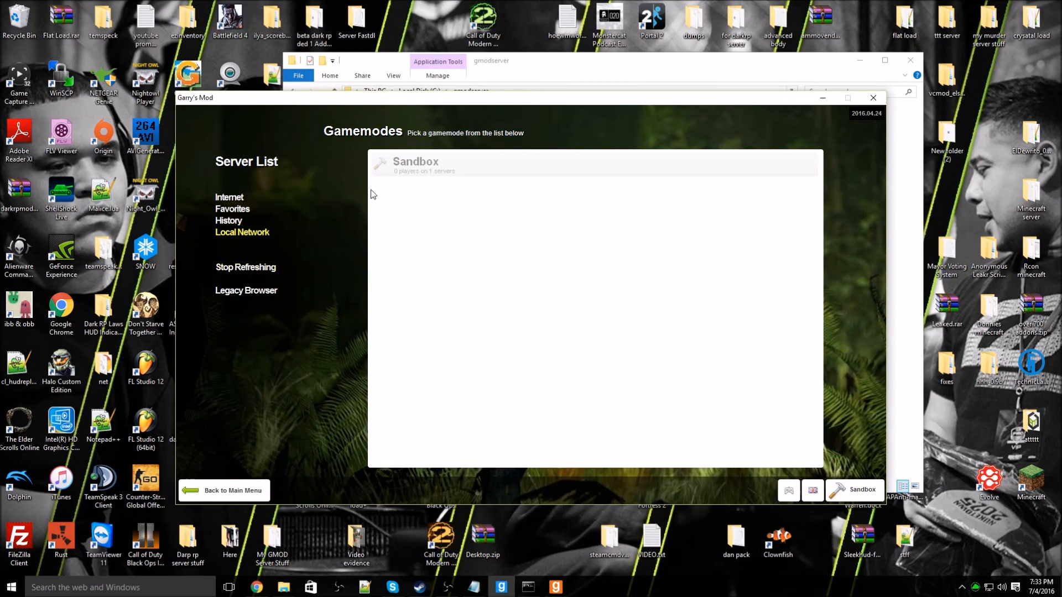
click(407, 176)
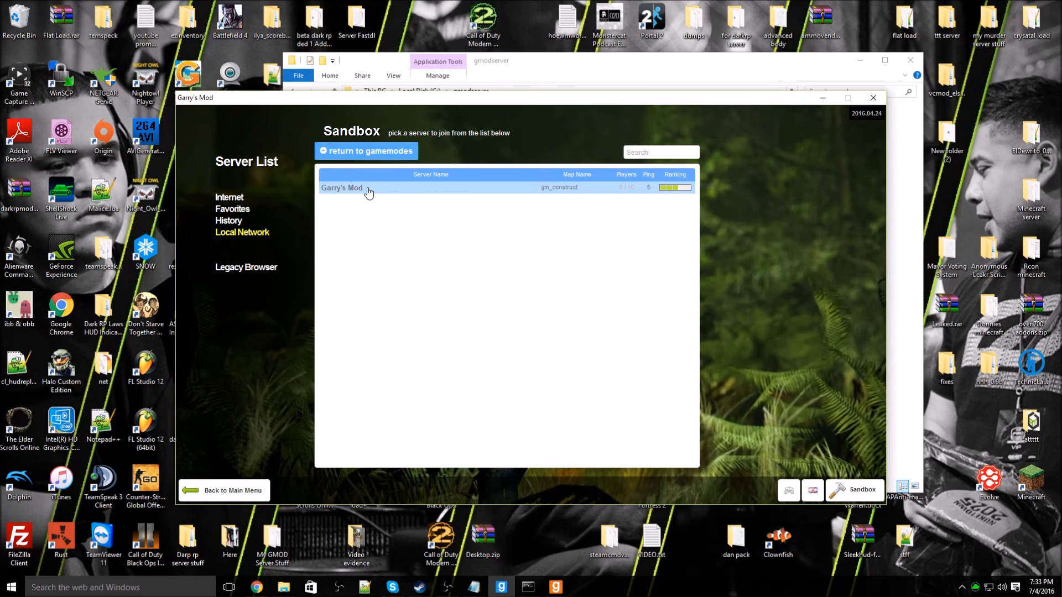
double_click(368, 191)
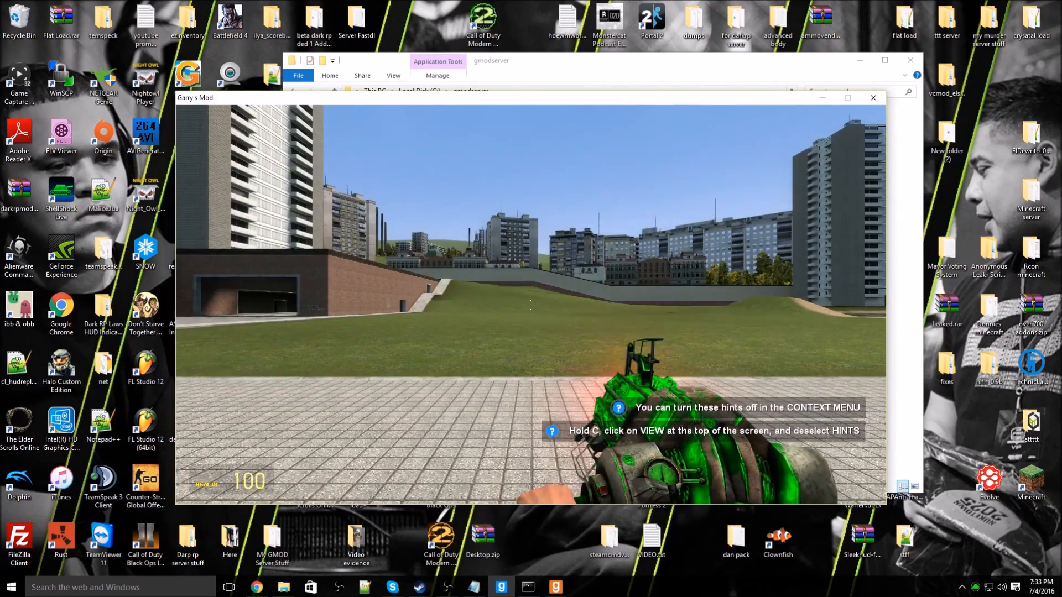
Step: Walk around, check the scoreboard and browse the friends list in the Steam overlay
key(w)
key(q)
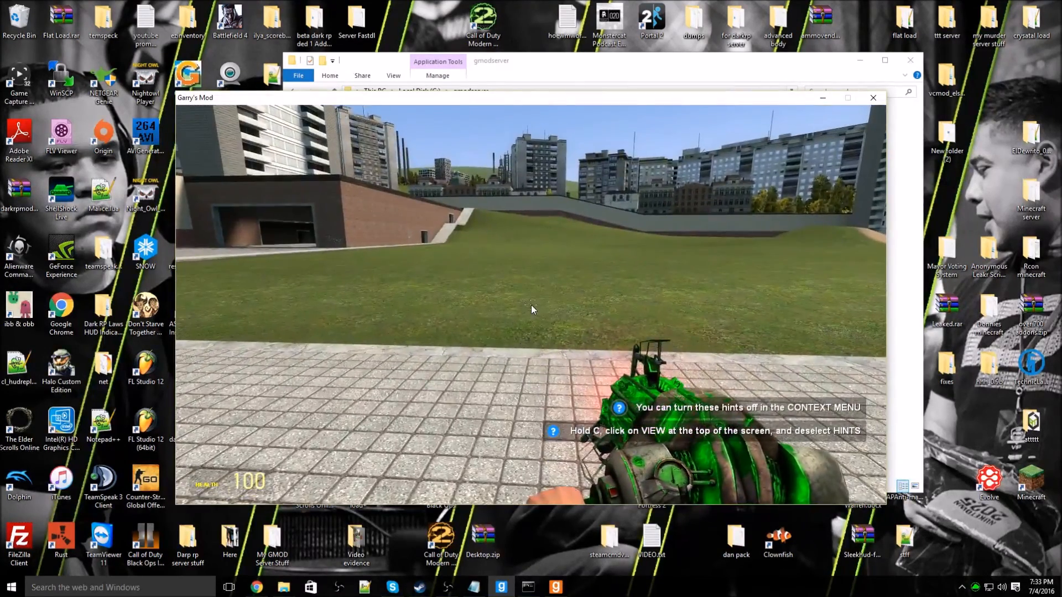
key(Tab)
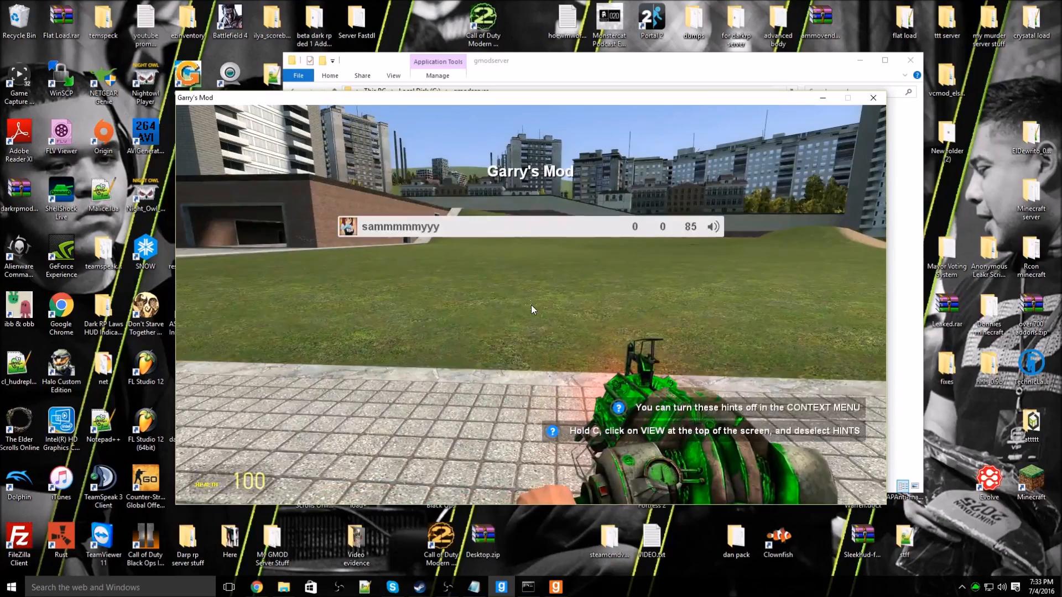
key(shift+Tab)
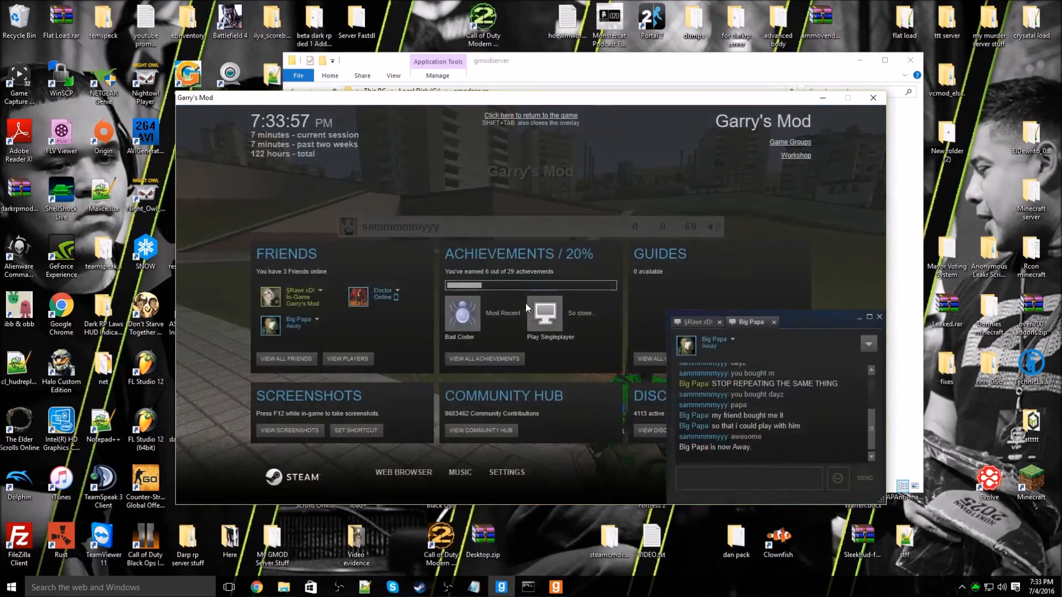
click(286, 358)
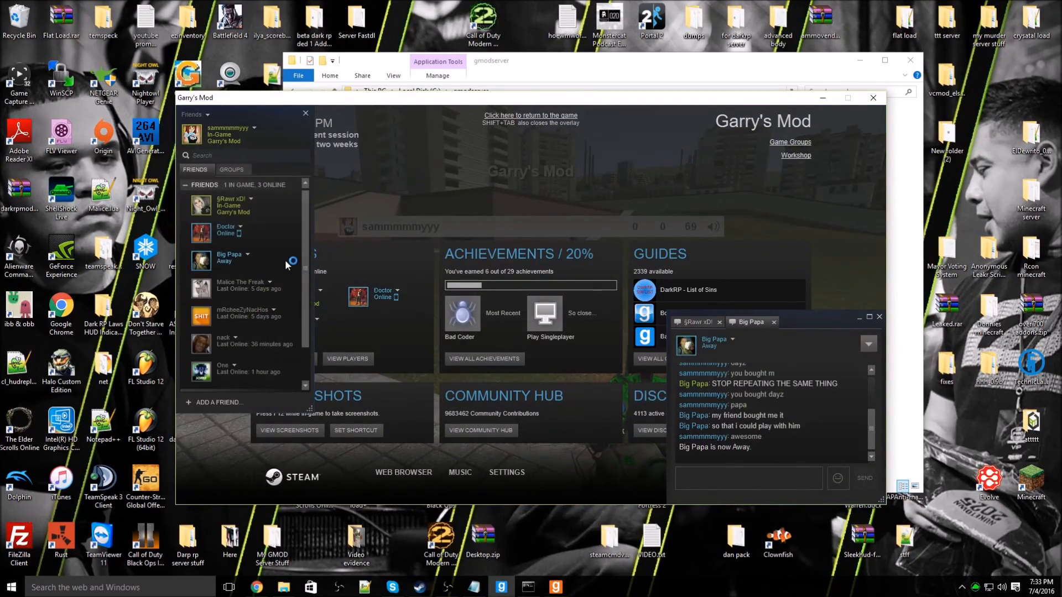
scroll(285, 261, down, 1)
scroll(256, 318, down, 1)
scroll(241, 366, up, 2)
key(shift+Tab)
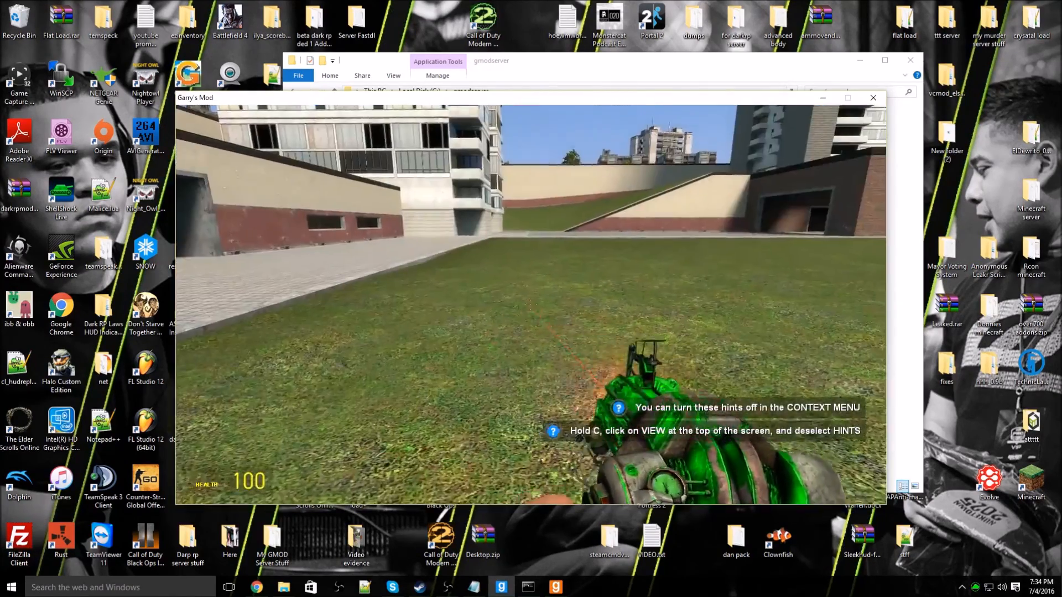
Step: Spawn a fridge from the Q menu, undo it, and bring up the game menu
key(q)
click(550, 309)
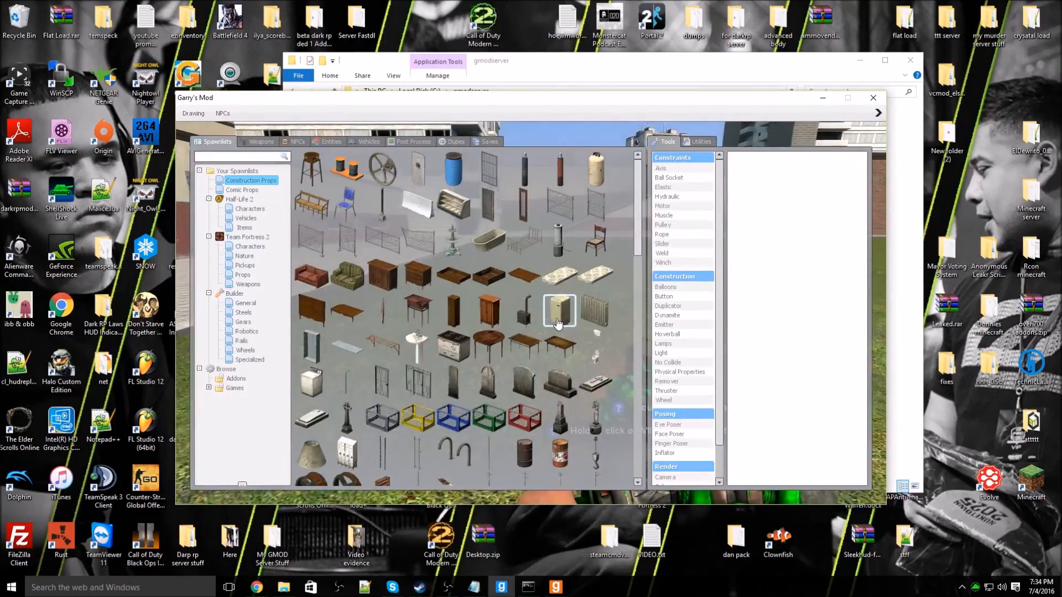
key(z)
key(Escape)
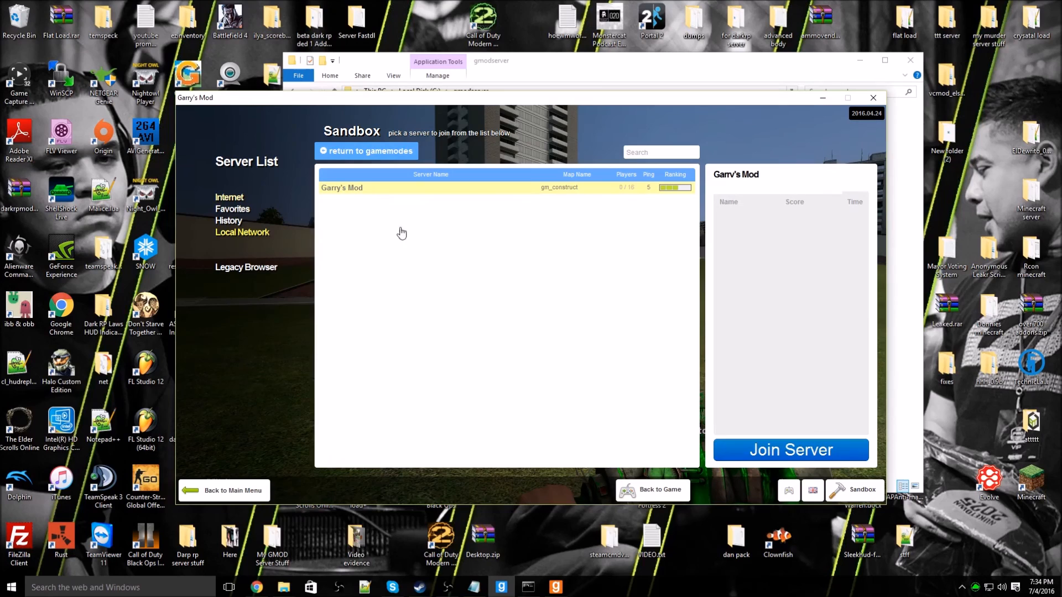
Step: Refresh Internet Sandbox listings and view the gm_construct server's player list showing 1/16
click(229, 198)
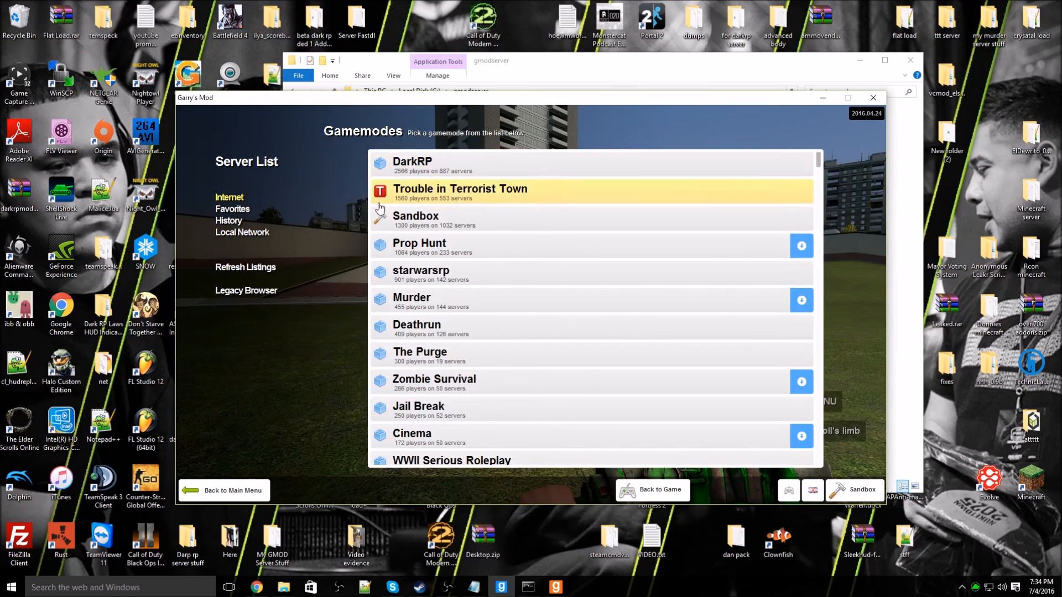
click(238, 271)
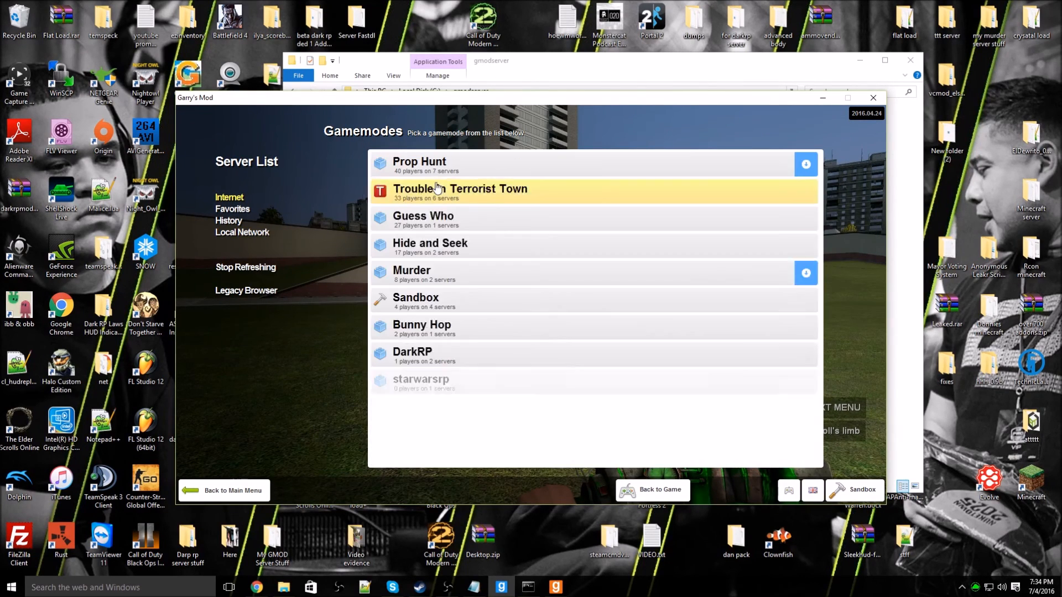
click(439, 277)
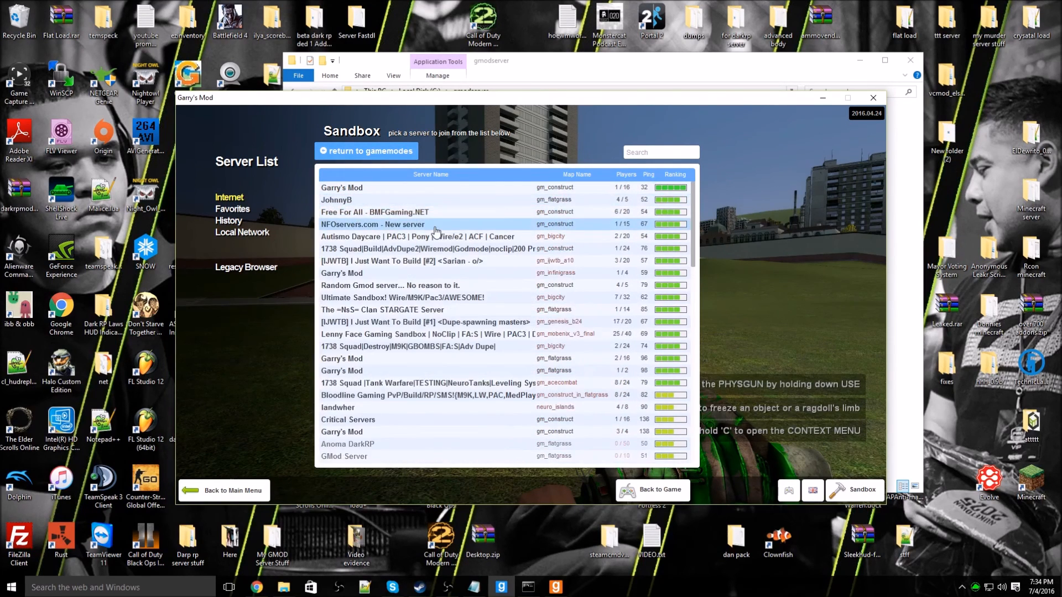
click(543, 189)
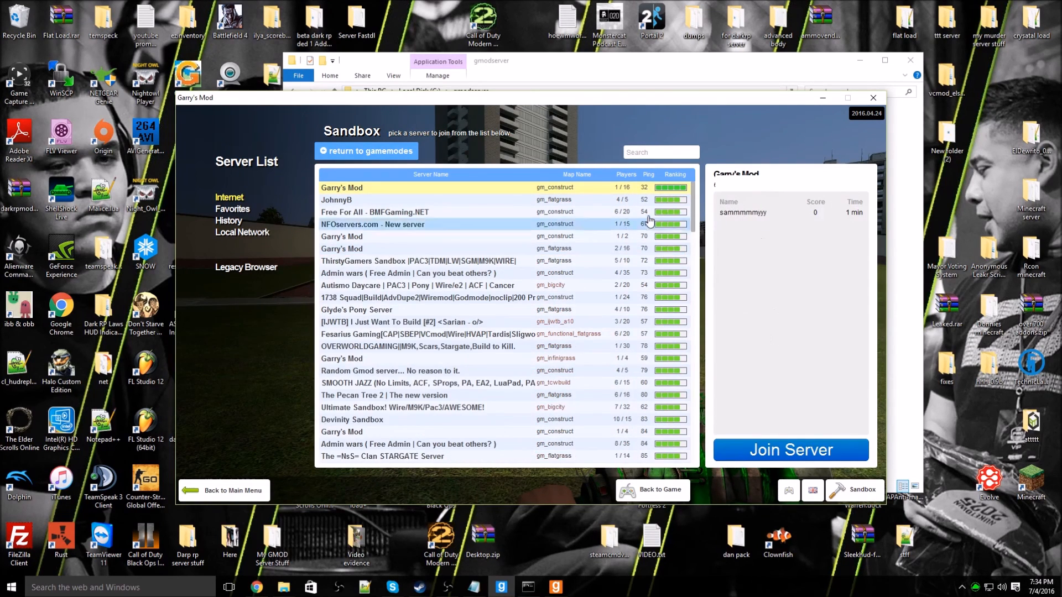
key(Escape)
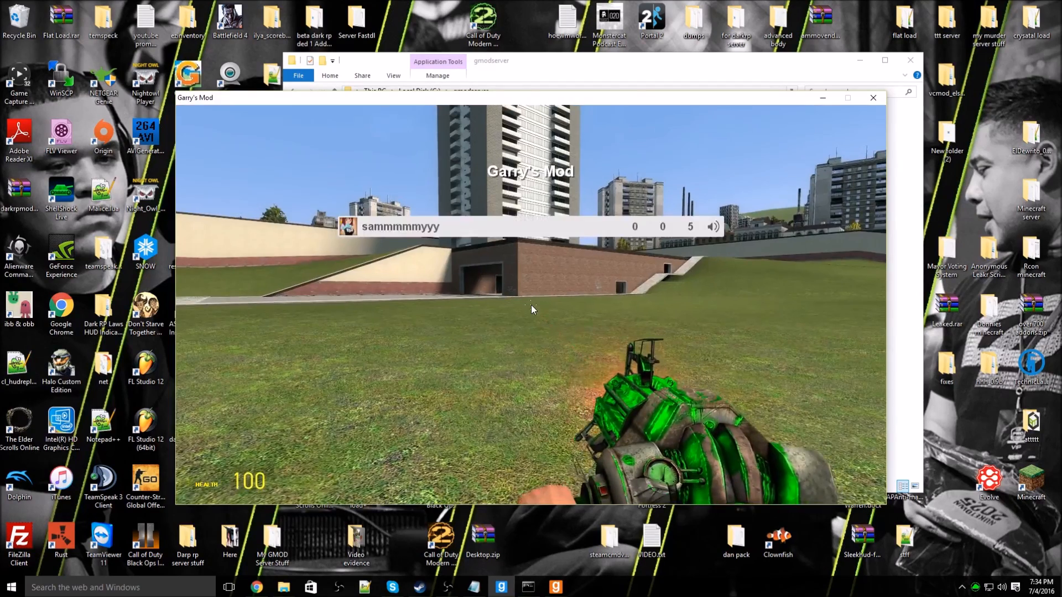
key(Escape)
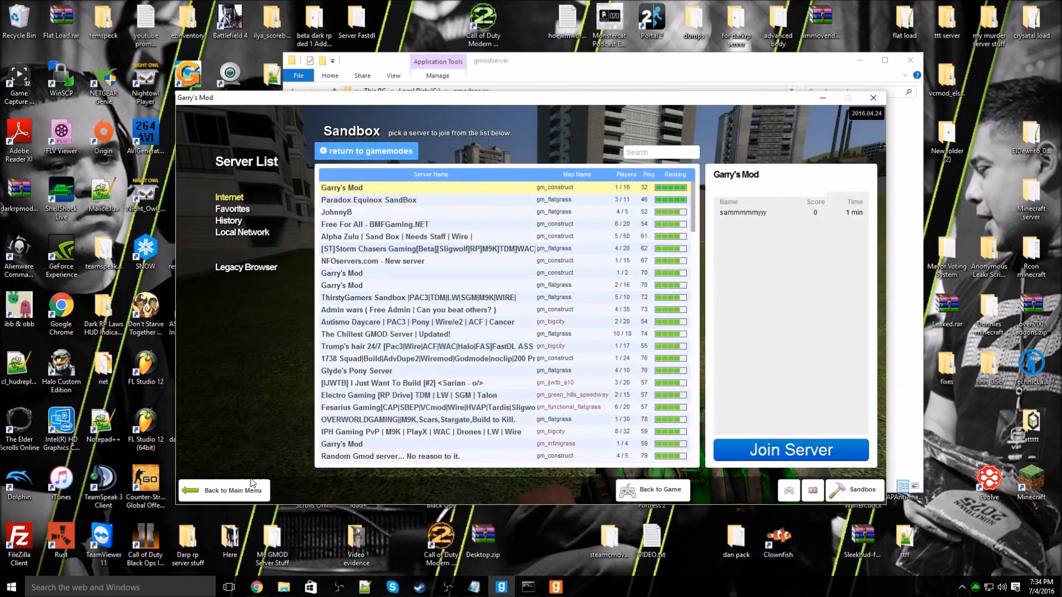
Step: Disconnect from the server, minimize Garry's Mod, and deselect start.bat in the gmodserver folder
click(248, 489)
click(248, 366)
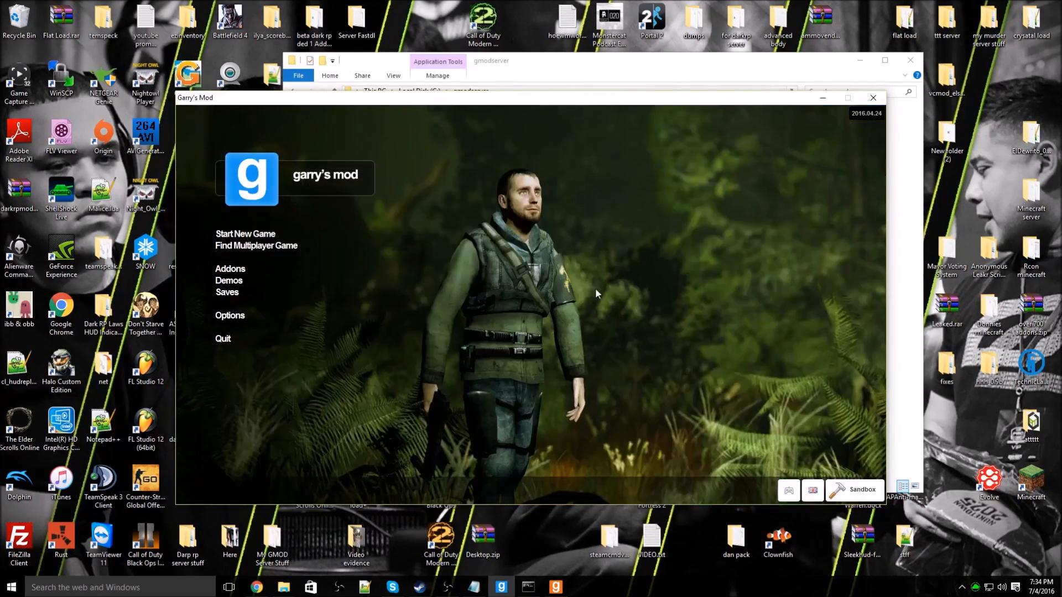
click(822, 97)
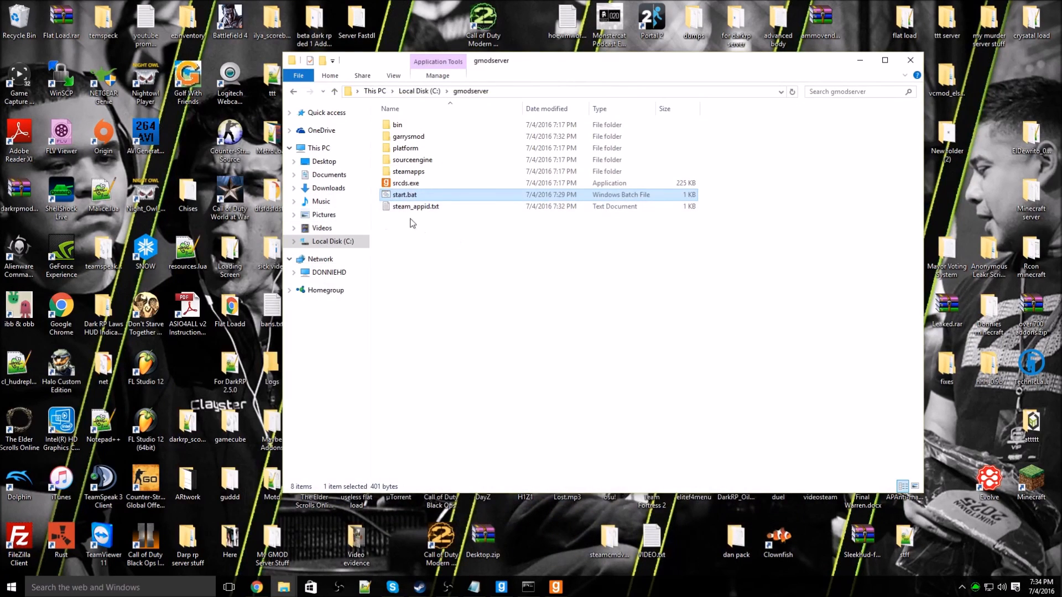
drag(425, 250, 762, 217)
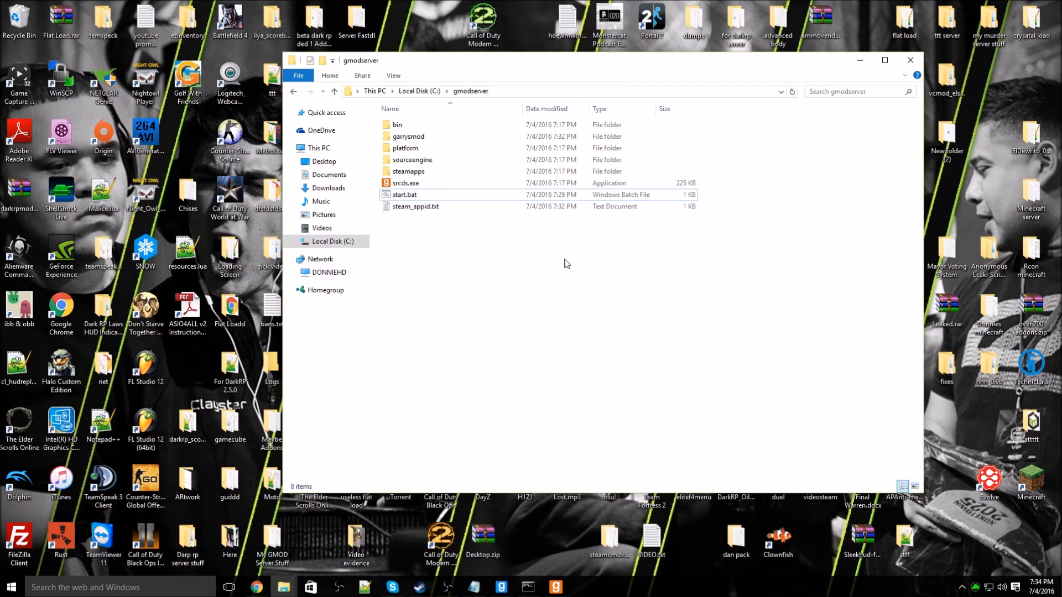
drag(453, 228, 727, 316)
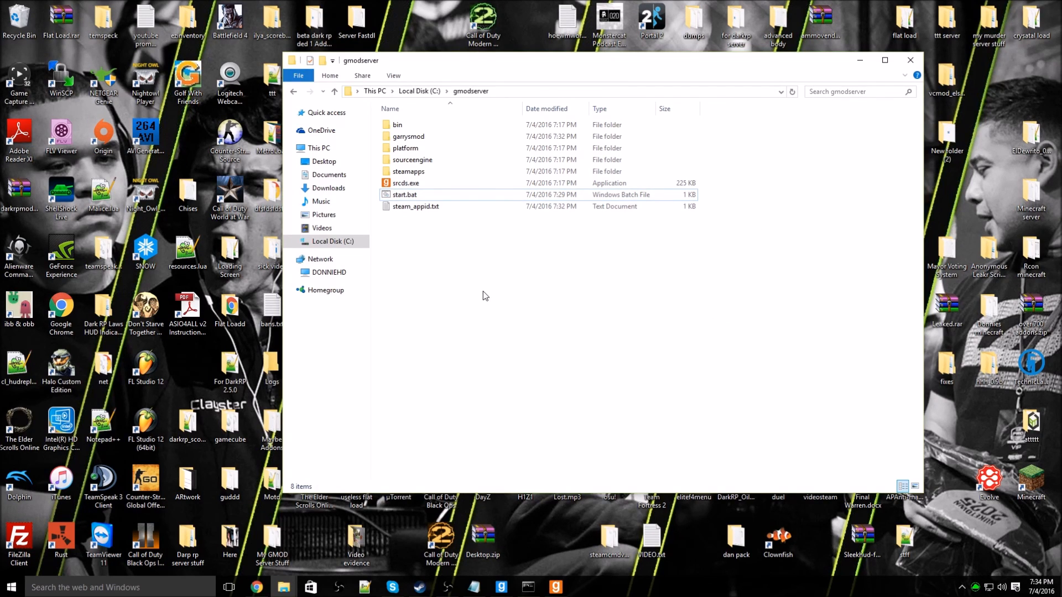